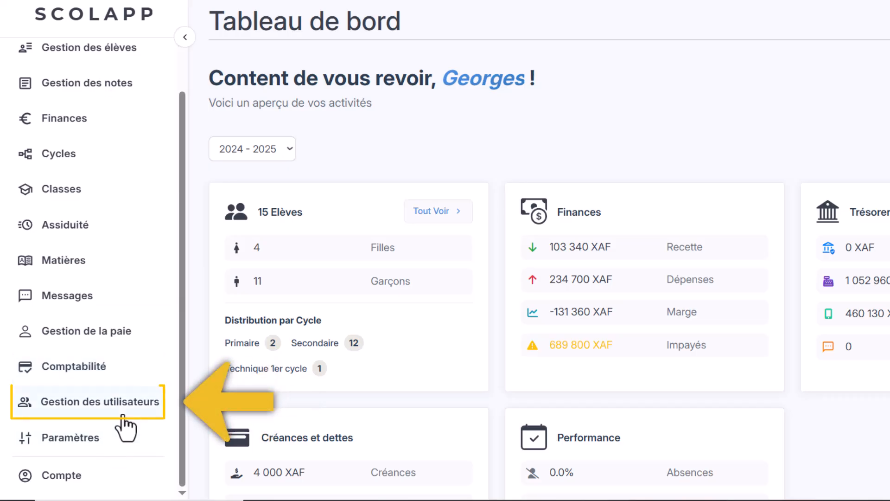
- Open the form for adding a new user from the user management section
left_click(115, 417)
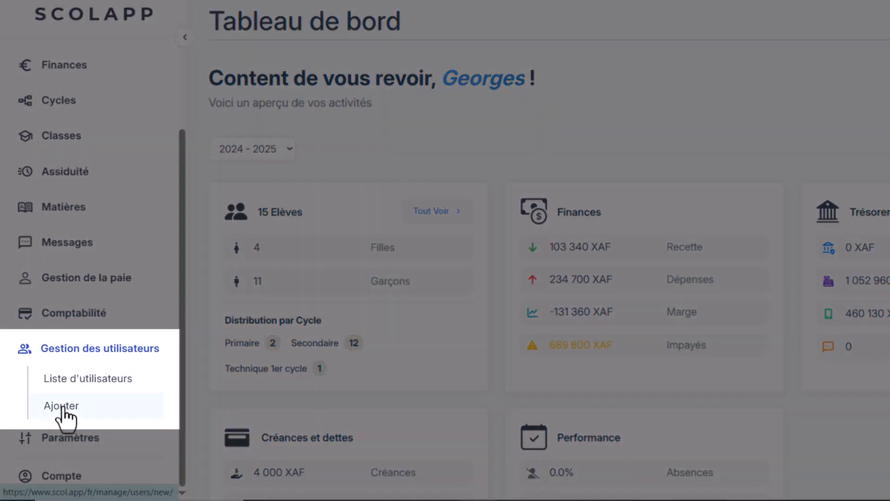
left_click(62, 416)
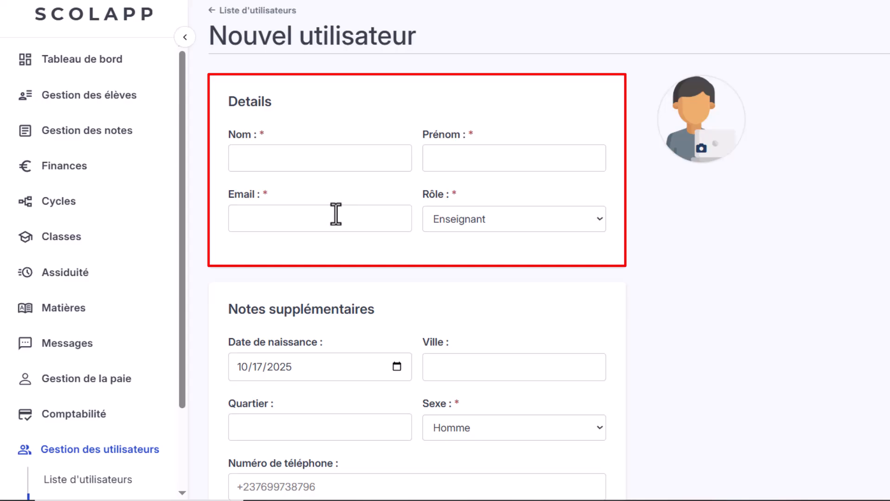
- Examine the new user form's details, additional notes, scope of action and specific permissions sections
scroll(310, 268, "down", 3)
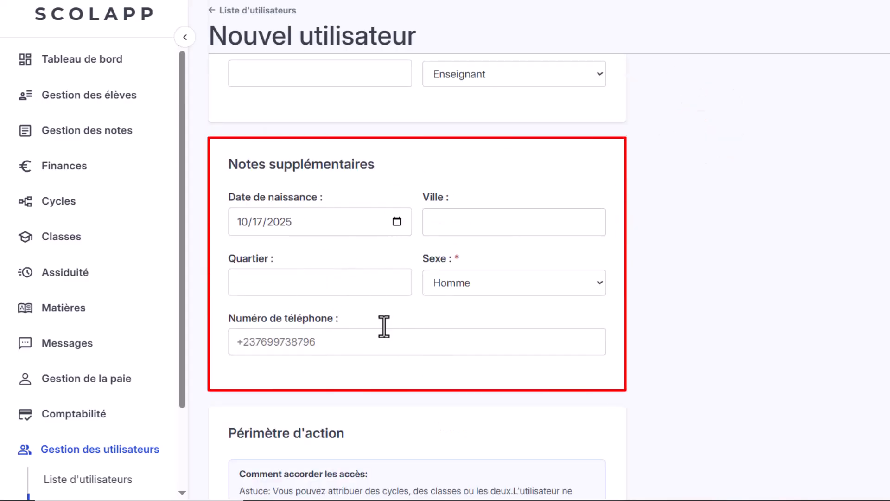
scroll(391, 359, "down", 6)
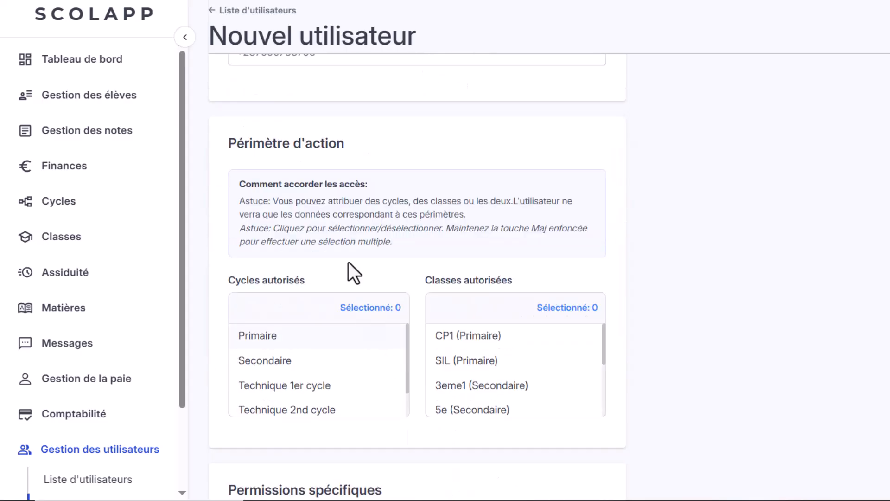
scroll(330, 414, "down", 1)
scroll(435, 429, "down", 5)
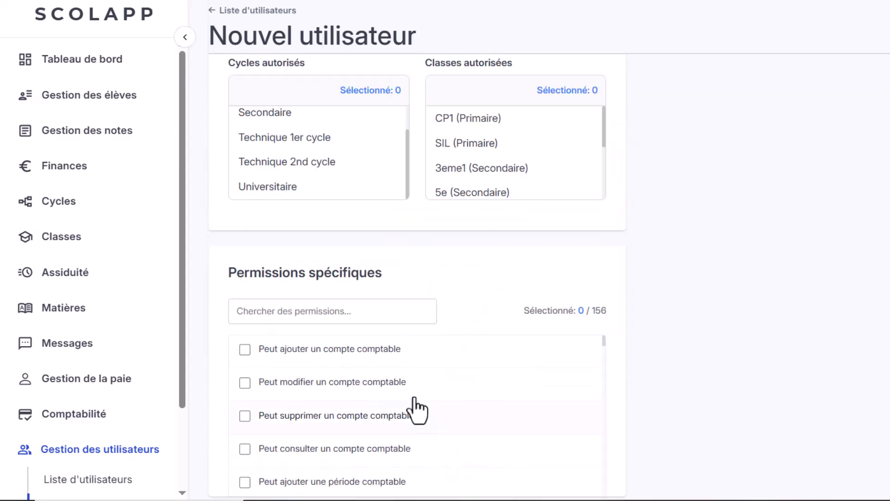
scroll(502, 398, "down", 4)
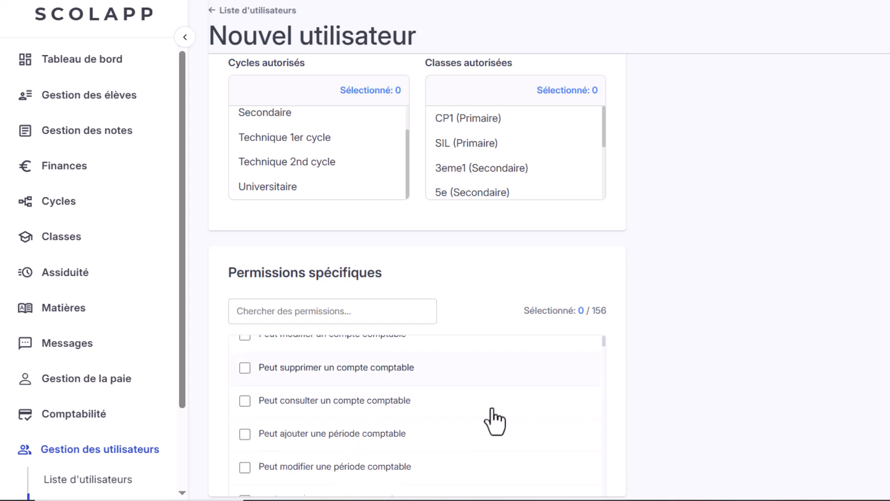
scroll(495, 429, "down", 5)
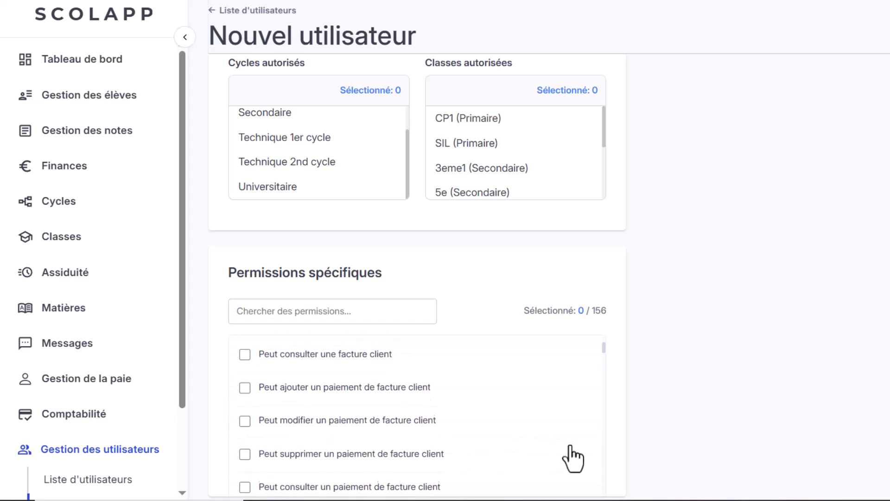
scroll(723, 389, "up", 8)
scroll(744, 350, "up", 5)
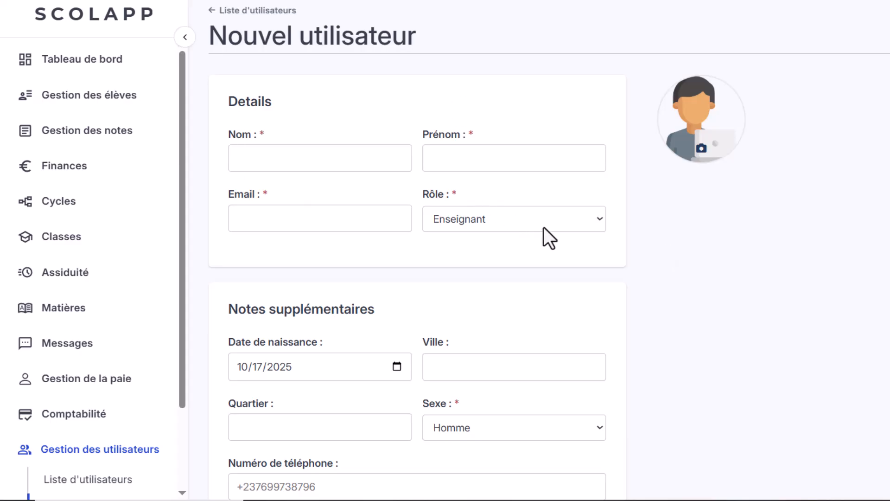
- Review the roles offered for the new user, plus the password and password confirmation fields
left_click(502, 219)
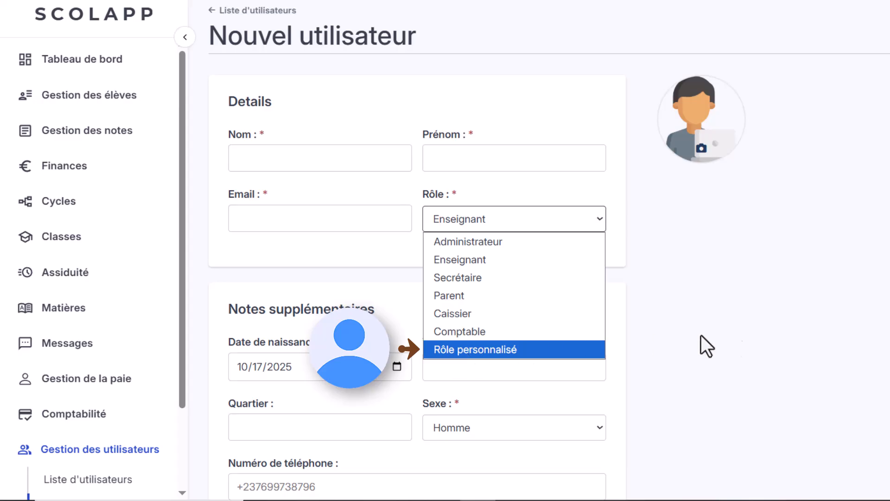
left_click(759, 343)
scroll(739, 380, "down", 15)
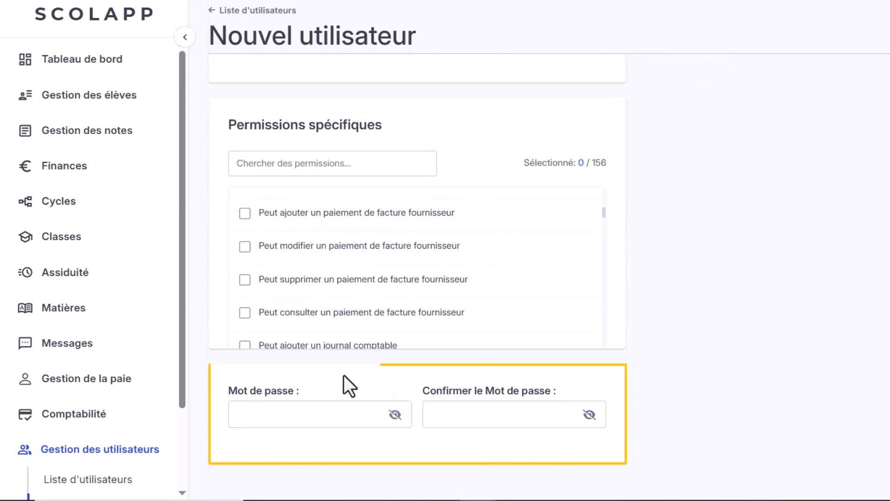
left_click(261, 417)
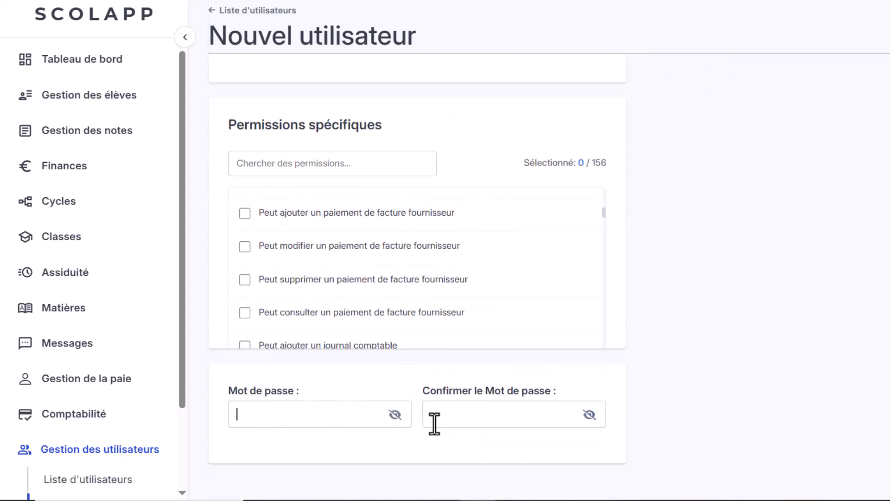
left_click(397, 417)
left_click(503, 414)
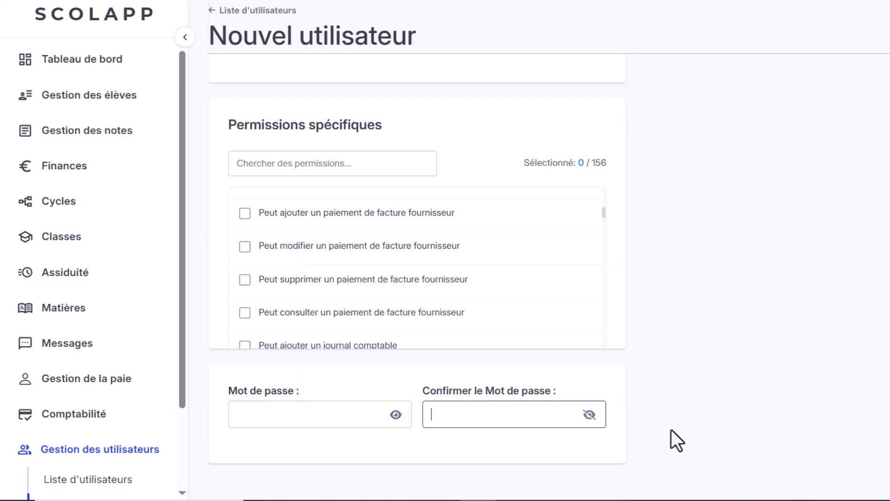
scroll(883, 377, "up", 3)
scroll(885, 377, "up", 10)
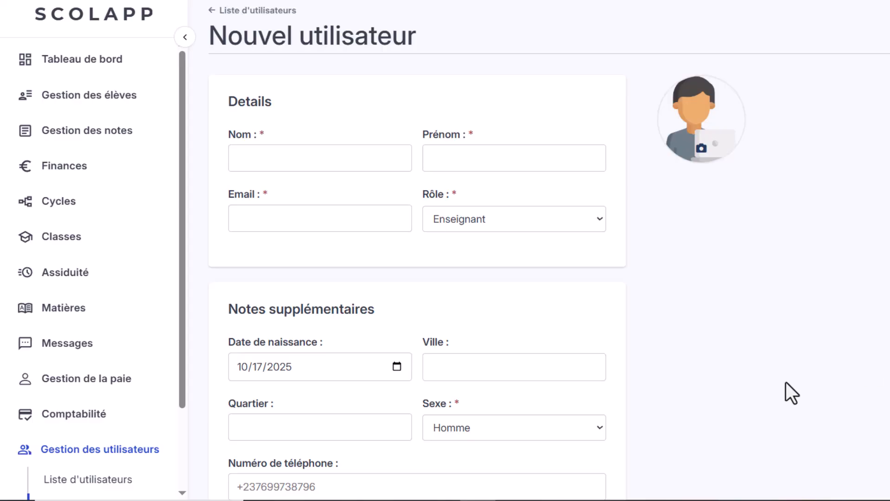
- Inspect the new user form's email field, role choices and authorised cycles and classes without filling anything in
left_click(286, 218)
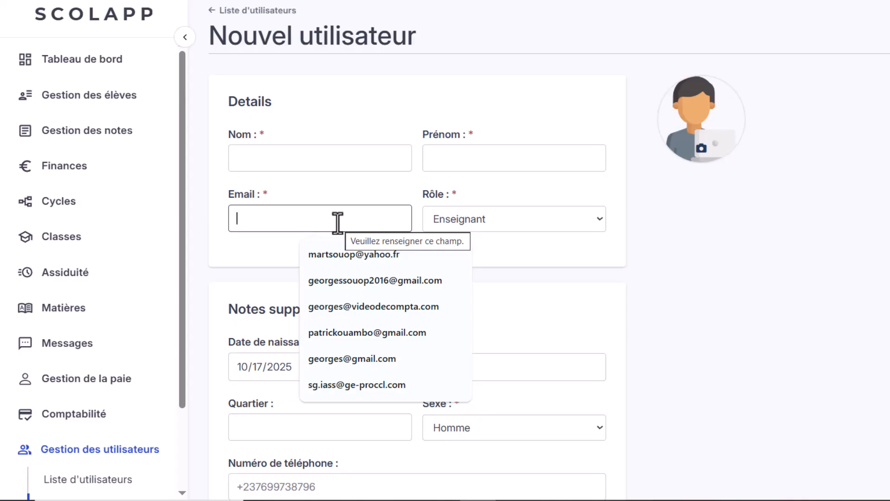
left_click(707, 278)
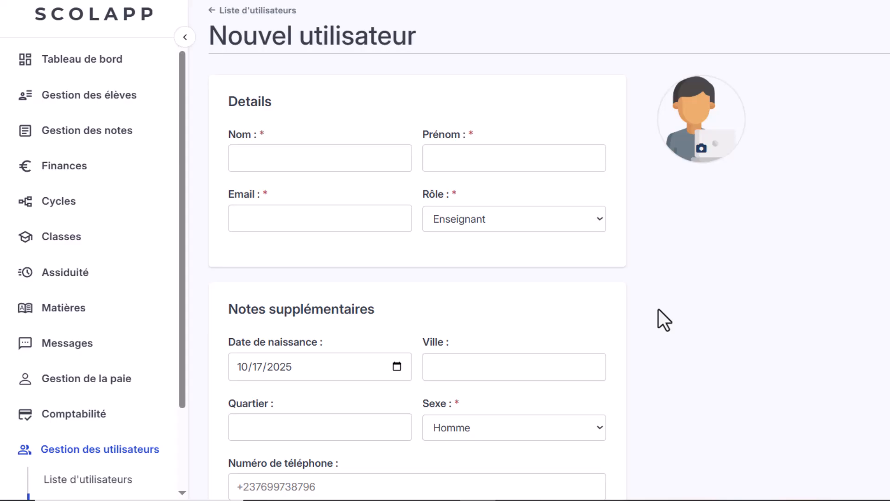
scroll(773, 419, "down", 5)
scroll(822, 371, "up", 5)
left_click(520, 221)
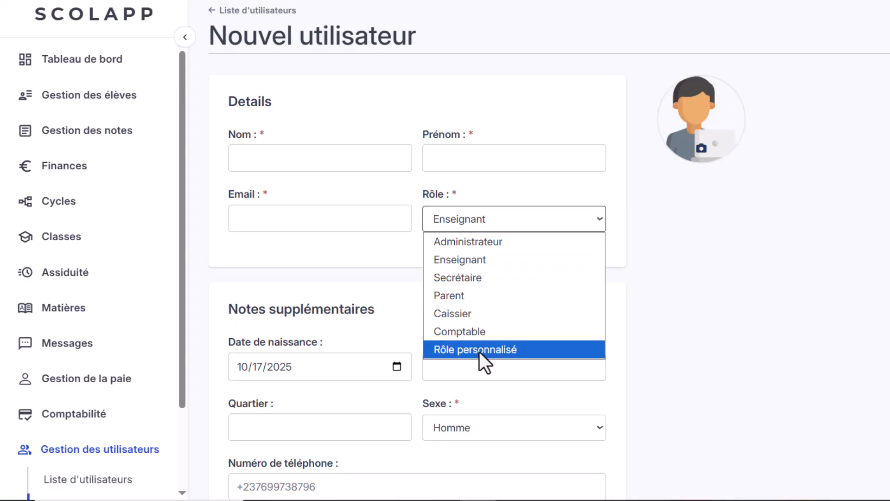
left_click(702, 361)
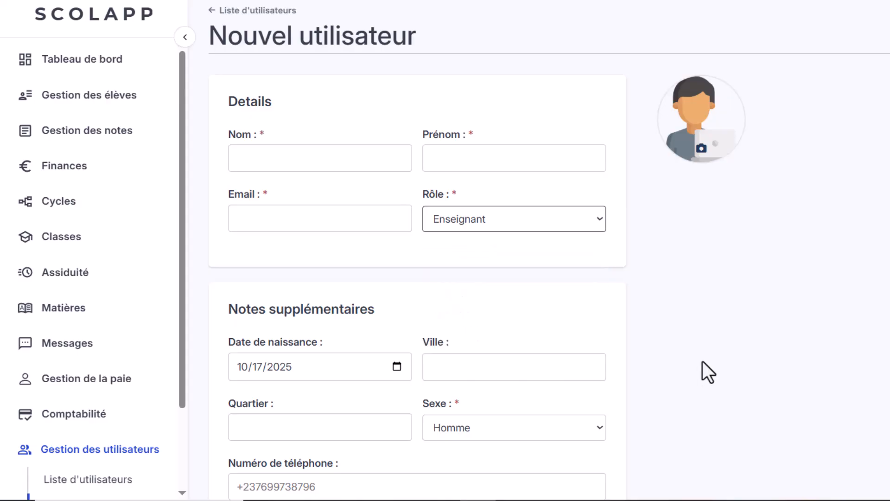
scroll(702, 363, "down", 2)
scroll(695, 370, "down", 9)
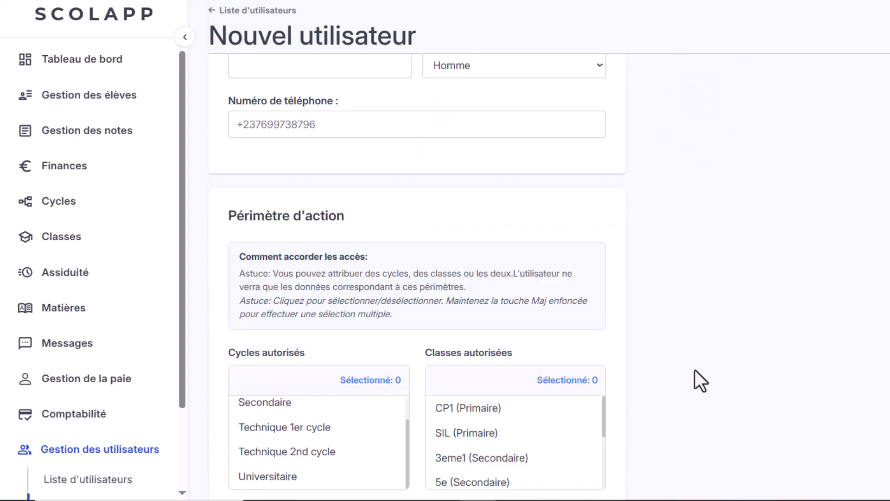
scroll(694, 369, "up", 10)
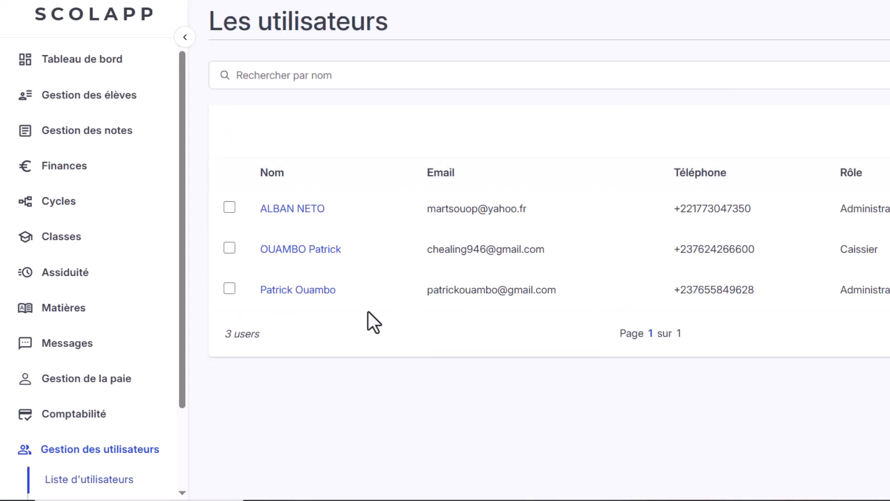
- Open the first listed user's profile from the users list for editing
left_click(306, 208)
left_click(305, 208)
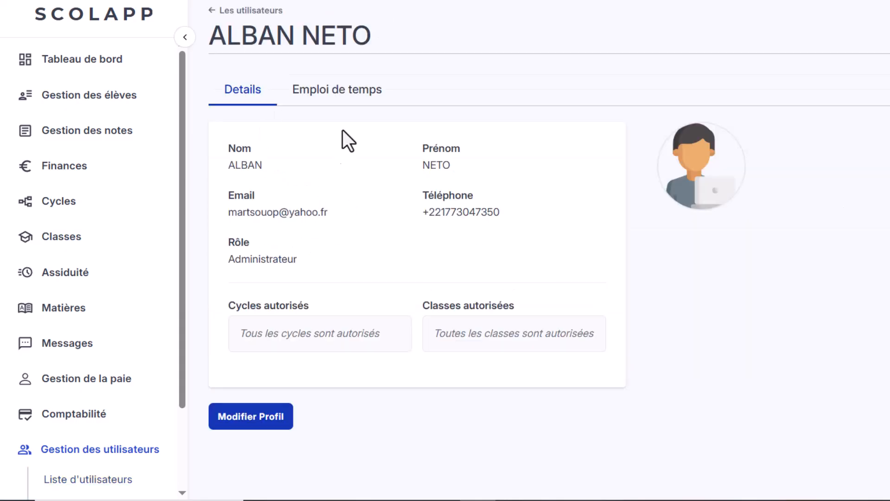
left_click(250, 416)
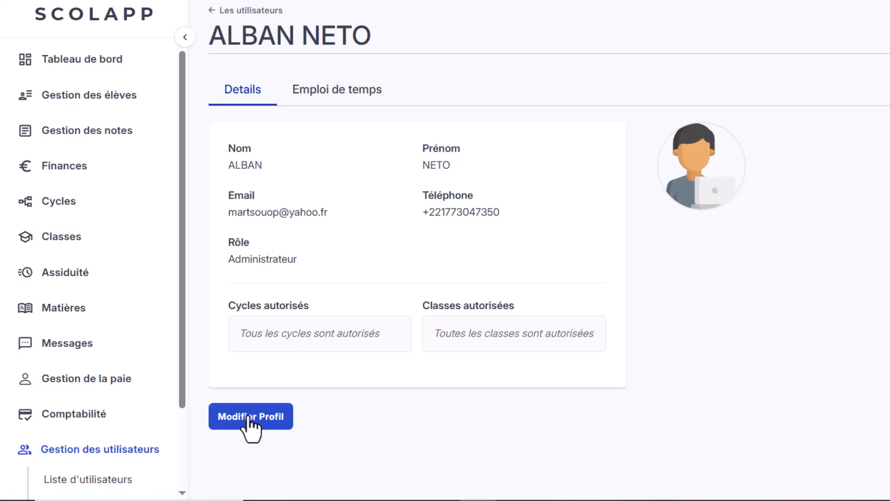
left_click(249, 416)
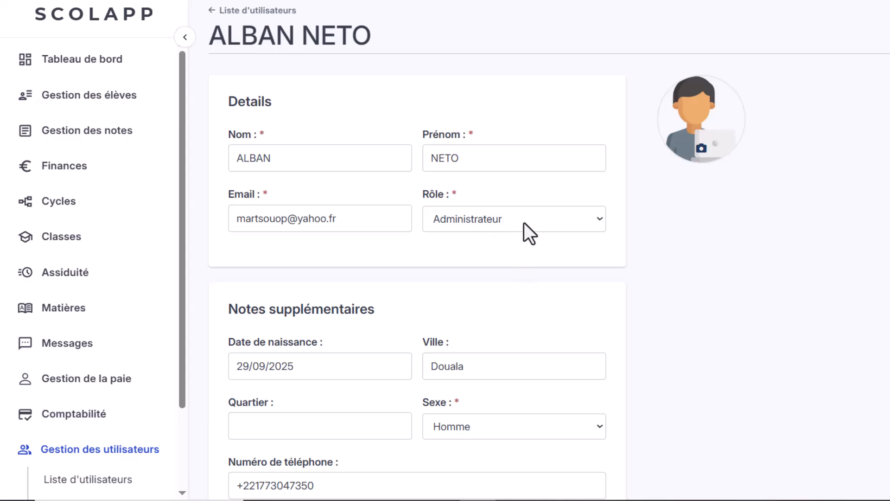
- Set the user's role to Secrétaire, save the profile and check the role in its details
left_click(524, 222)
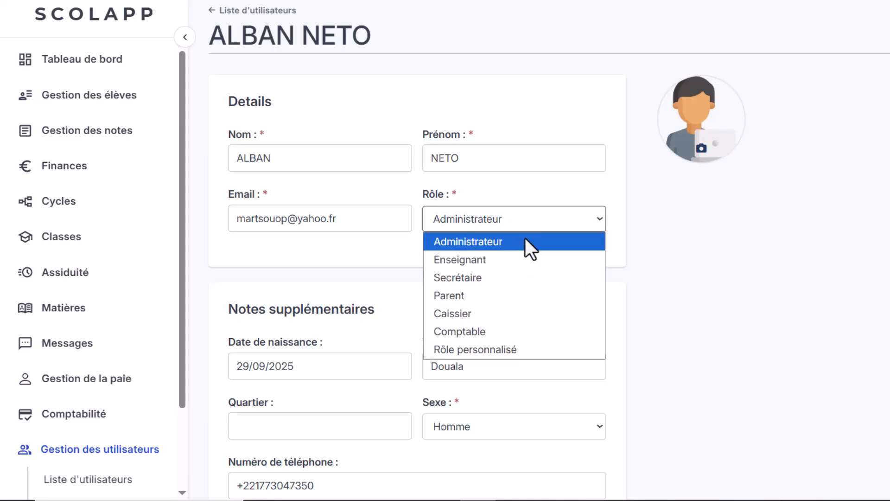
left_click(491, 277)
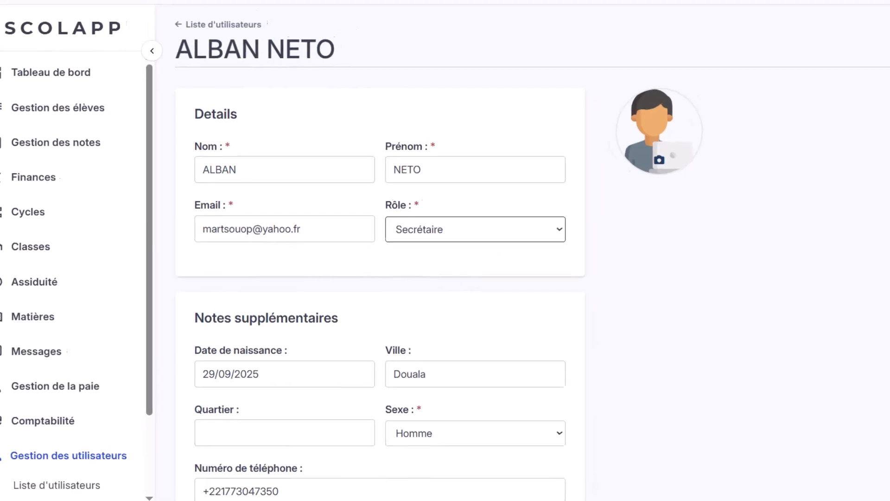
left_click(817, 98)
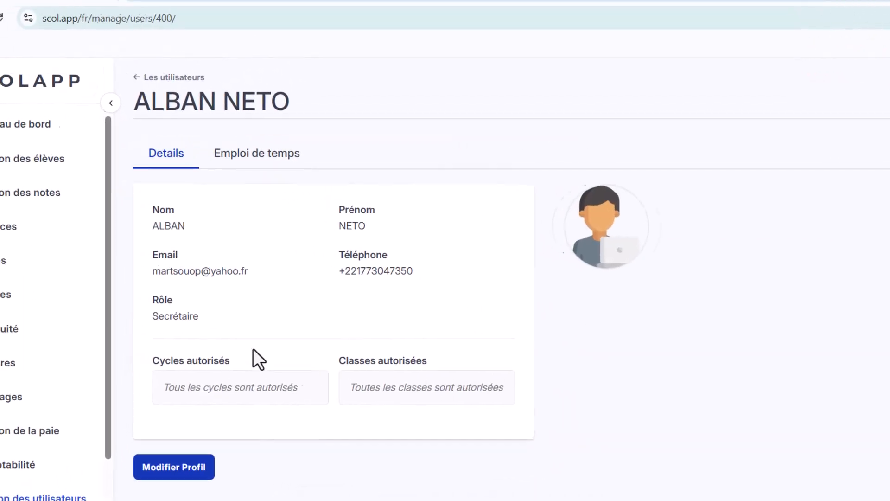
left_click_drag(153, 317, 224, 317)
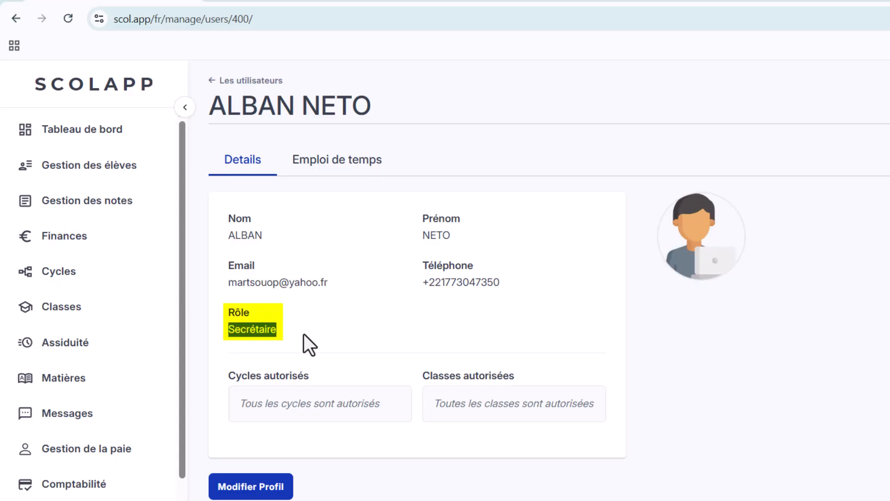
left_click(309, 335)
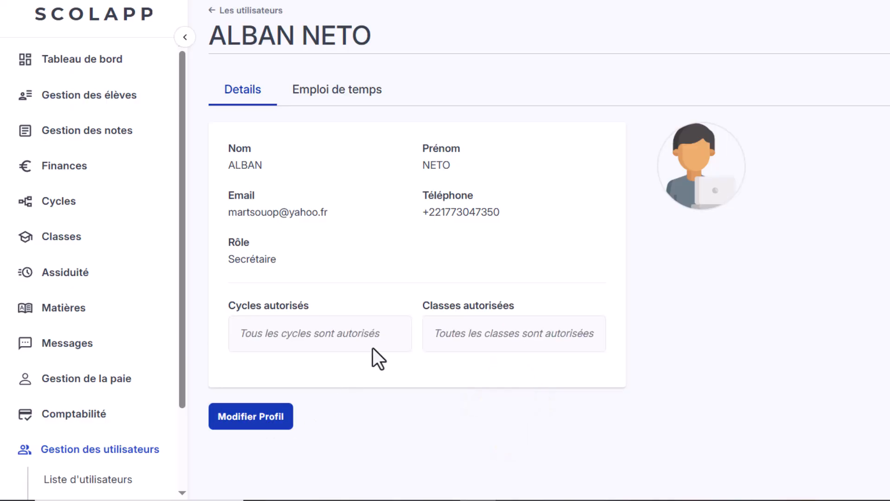
- Reopen the same user's profile for editing at the Périmètre d'action section
left_click(238, 425)
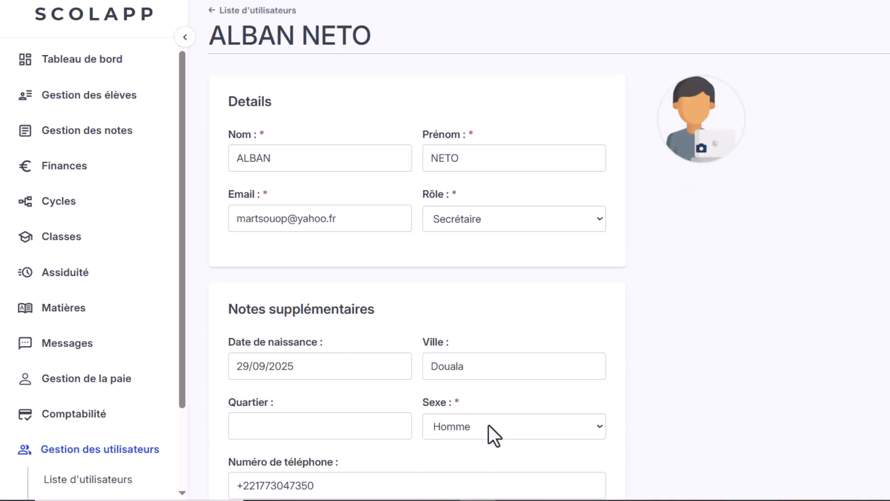
scroll(741, 385, "down", 5)
scroll(732, 374, "down", 2)
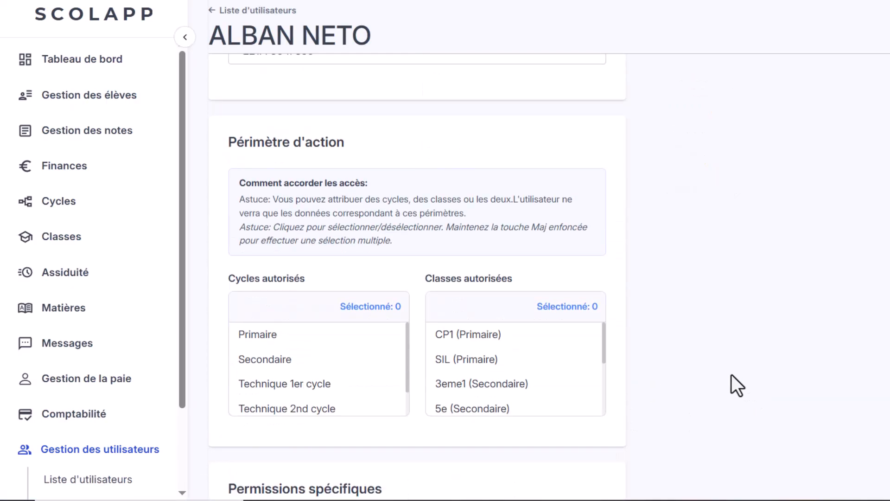
scroll(731, 374, "up", 2)
scroll(730, 374, "down", 7)
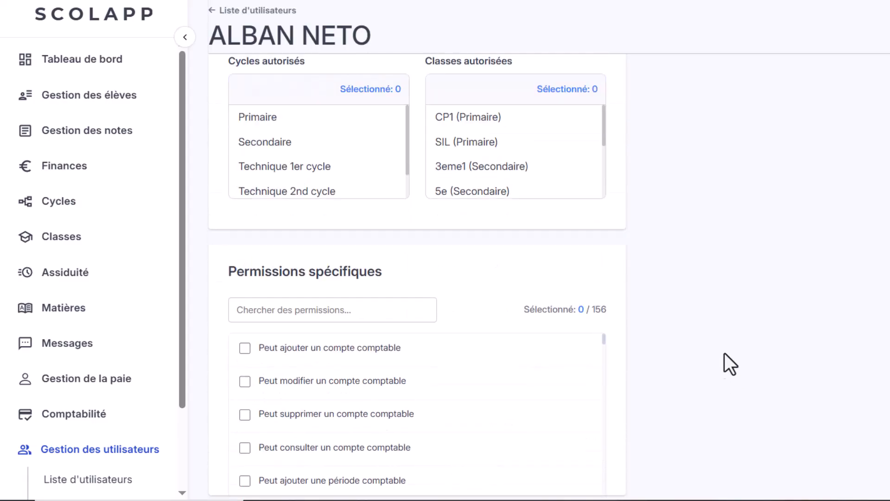
scroll(379, 258, "up", 3)
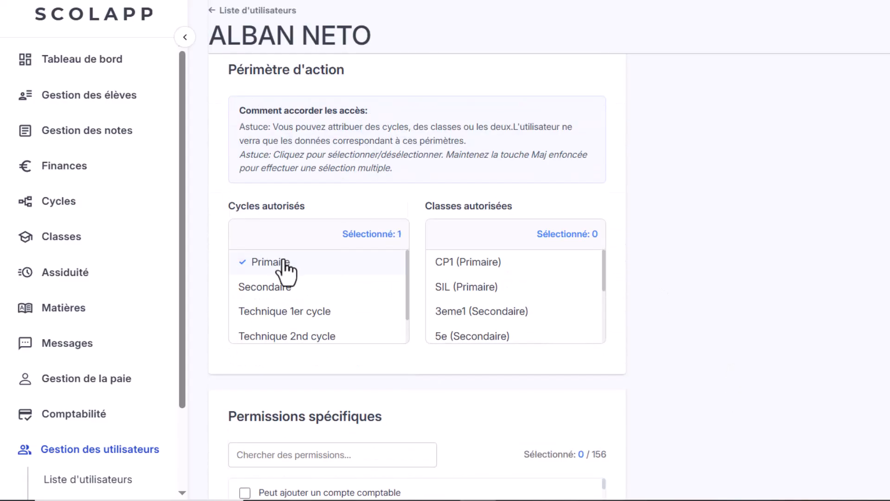
- Try selecting both Primaire and Secondaire as the user's authorised cycles
left_click(286, 265)
left_click(299, 290)
left_click(292, 265)
key("ctrl")
left_click(310, 289, "ctrl")
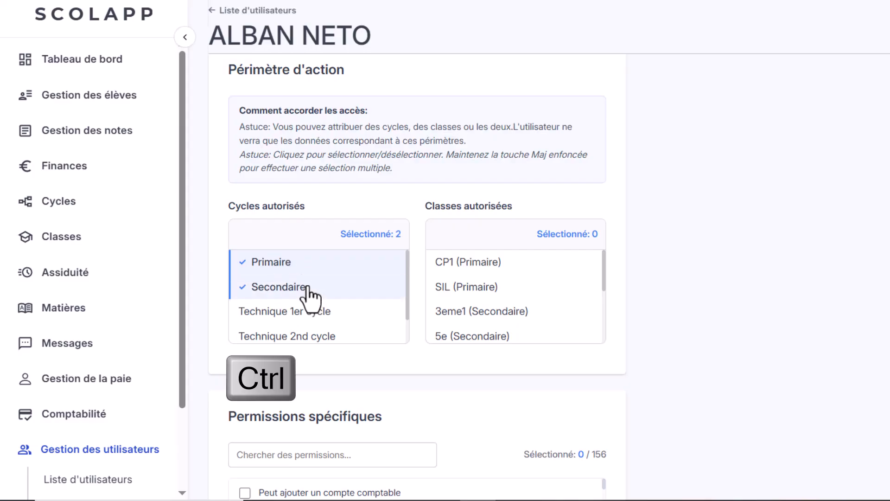
- Select only Primaire as the user's authorised cycle and look through the classes that can be authorised
left_click(311, 288)
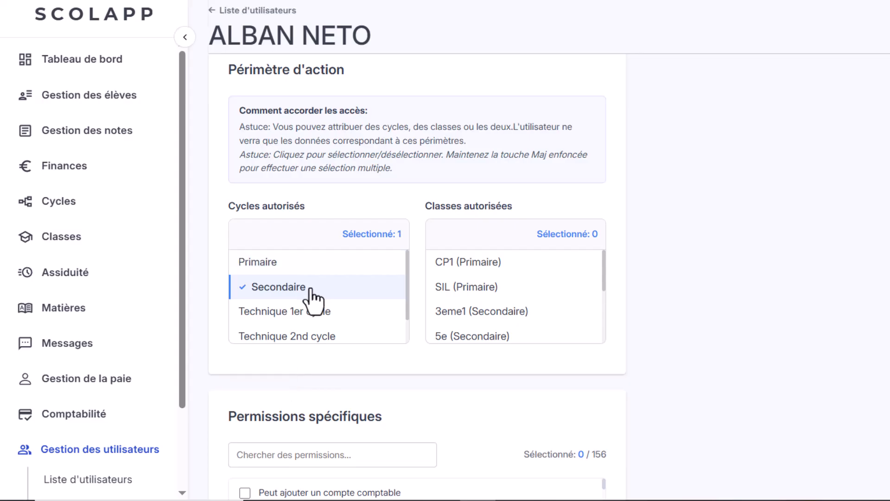
left_click(301, 270)
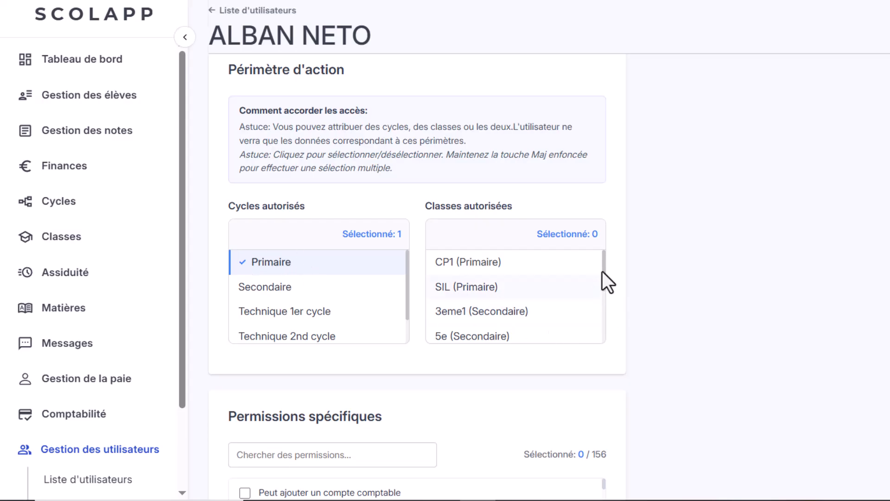
left_click_drag(603, 269, 613, 288)
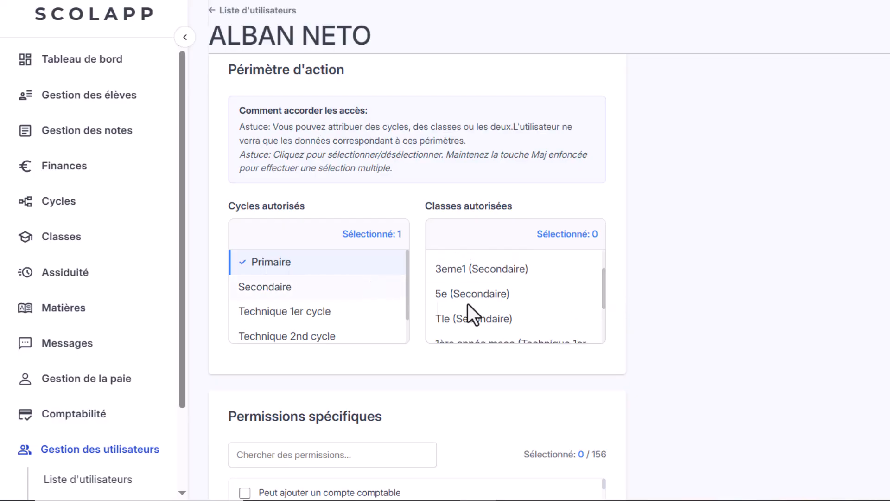
- Authorise the 3eme1 (Secondaire) class for the user alongside the Primaire cycle and save the profile
left_click(490, 271)
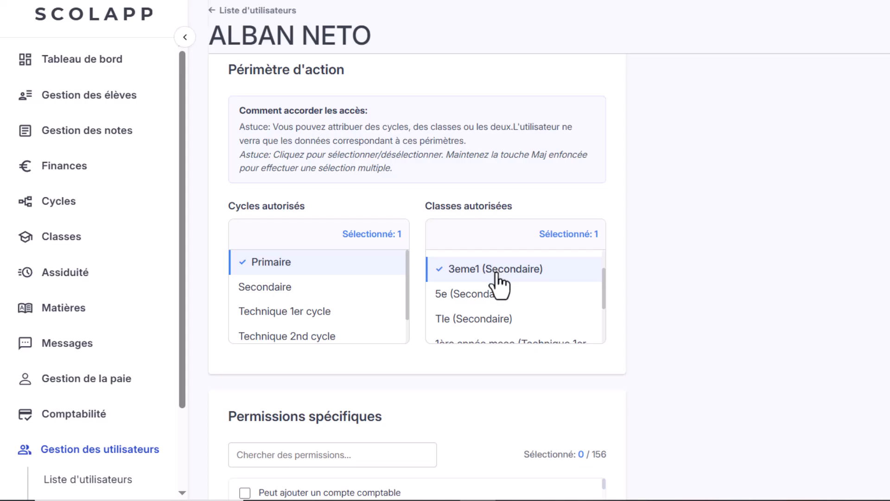
key("ctrl")
scroll(630, 374, "down", 3)
scroll(640, 351, "up", 5)
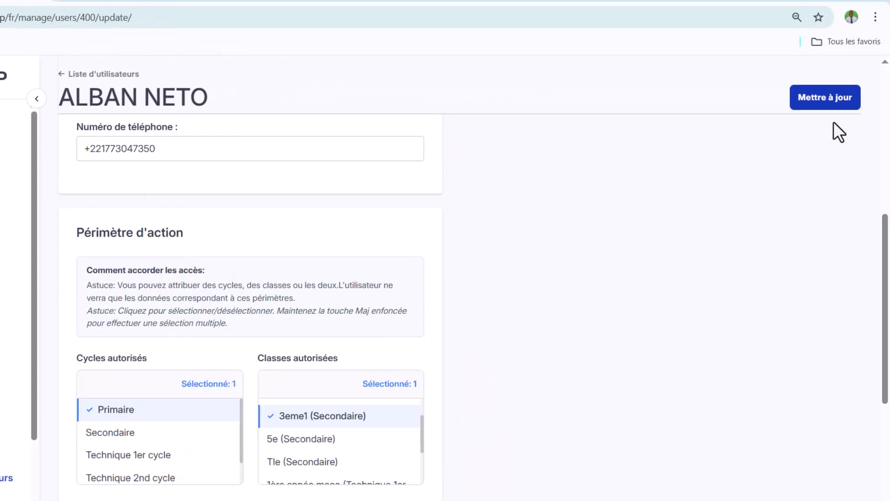
left_click(827, 99)
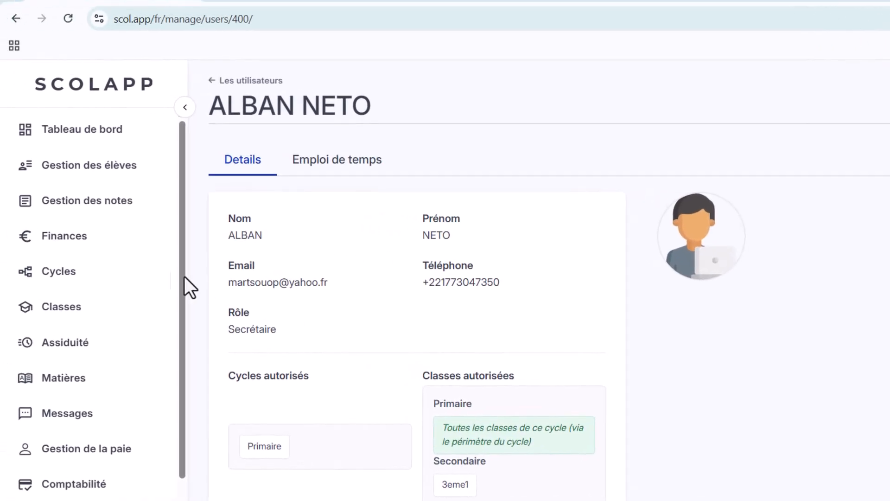
- Open the list of all students from the administrator account and examine which classes they belong to
left_click(72, 167)
left_click(72, 192)
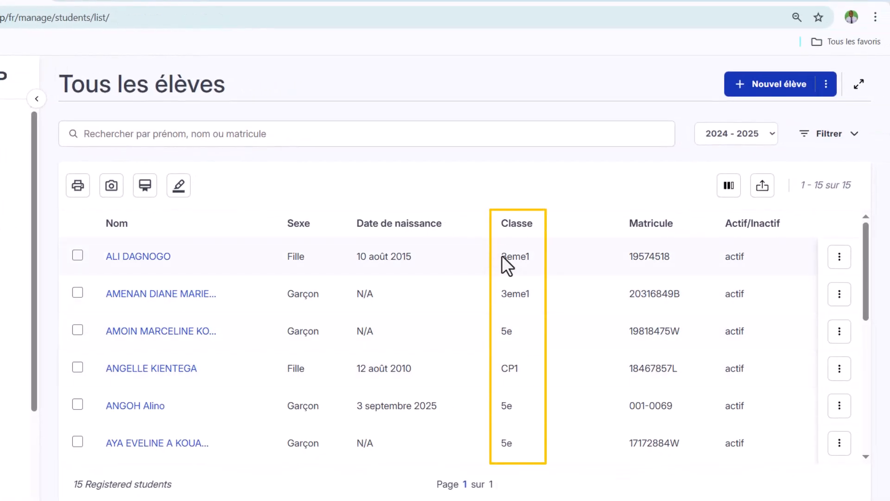
double_click(537, 338)
left_click(526, 352)
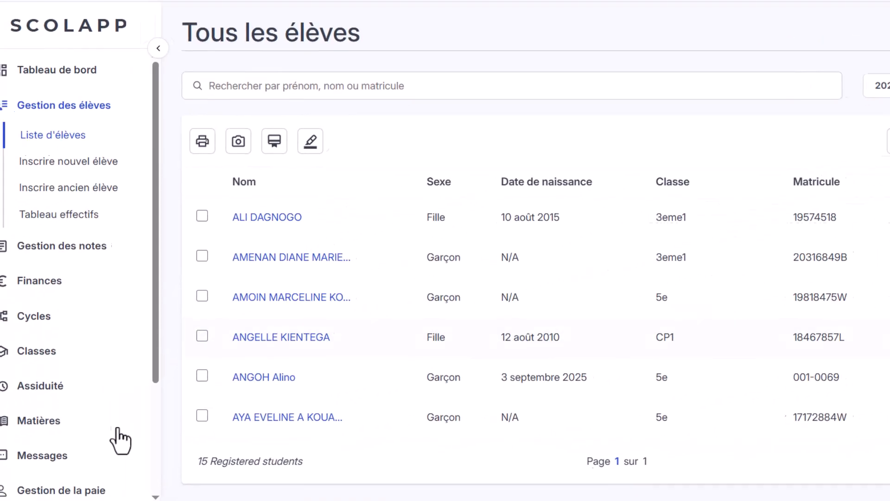
- Log out of the administrator account and sign in with the edited user's e-mail and account password
scroll(110, 442, "down", 3)
left_click(72, 476)
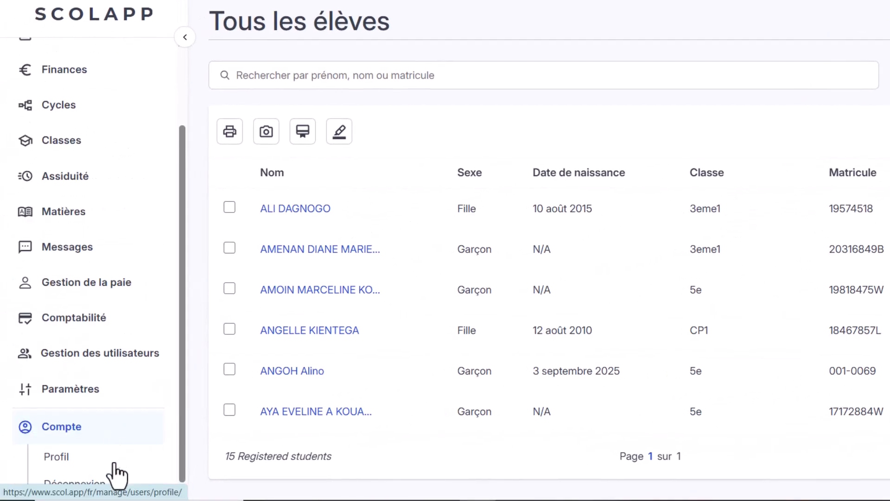
left_click(91, 482)
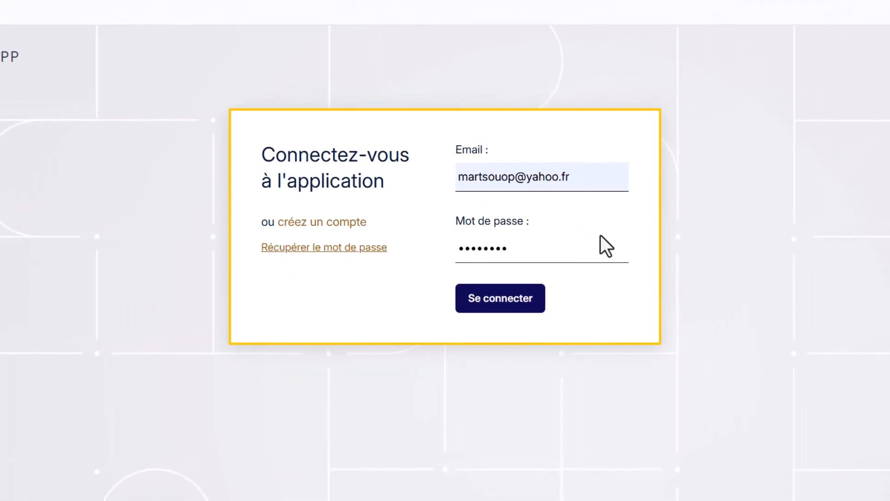
left_click(503, 306)
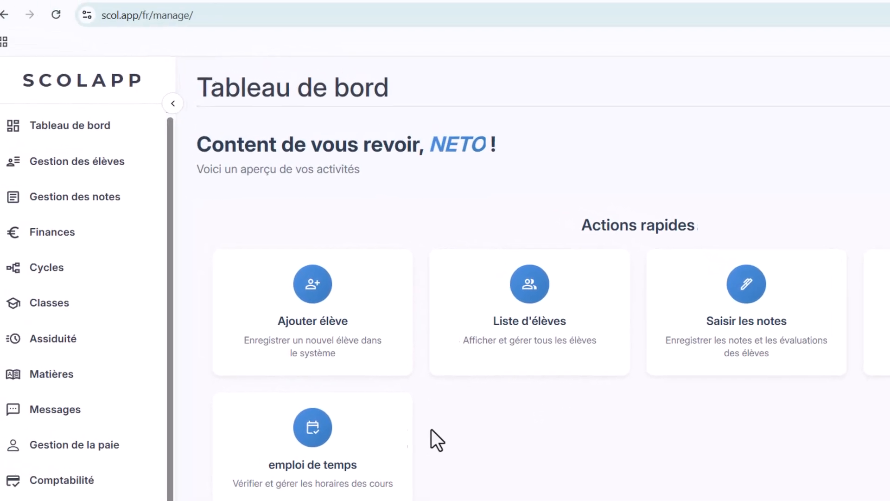
- Open the student list from the restricted account and examine the classes of the listed students
left_click(83, 167)
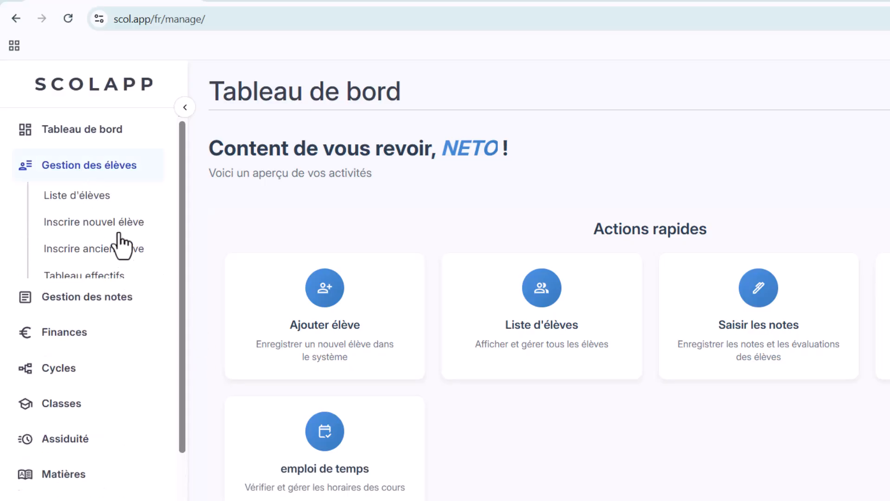
left_click(74, 196)
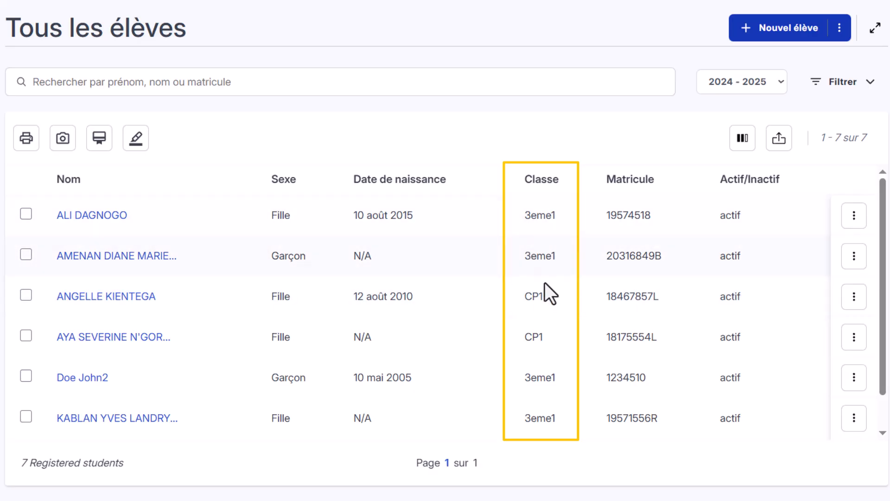
scroll(526, 365, "down", 1)
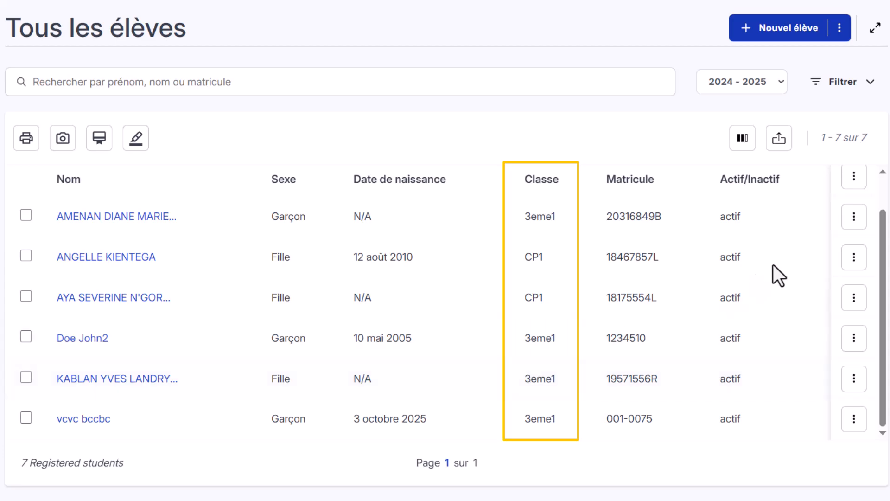
- Open the new student enrolment form and check which classes are offered in the Classe field
left_click(783, 29)
scroll(486, 403, "down", 5)
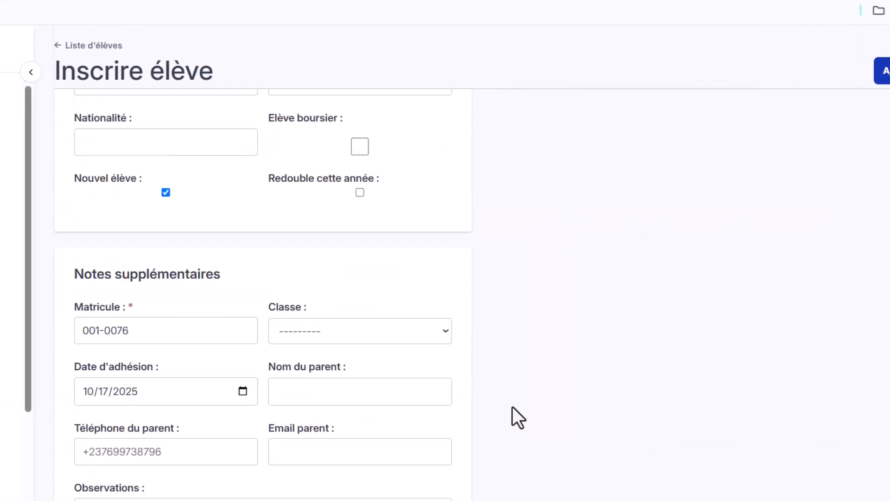
left_click(389, 333)
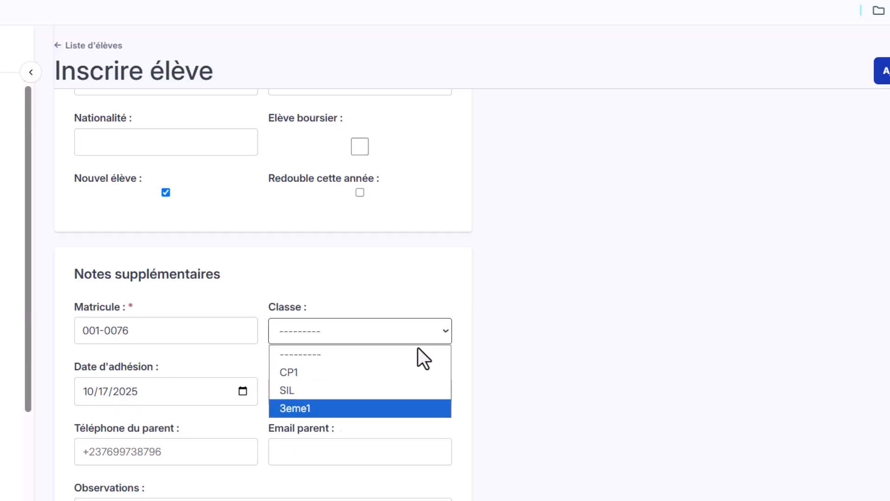
scroll(408, 274, "up", 5)
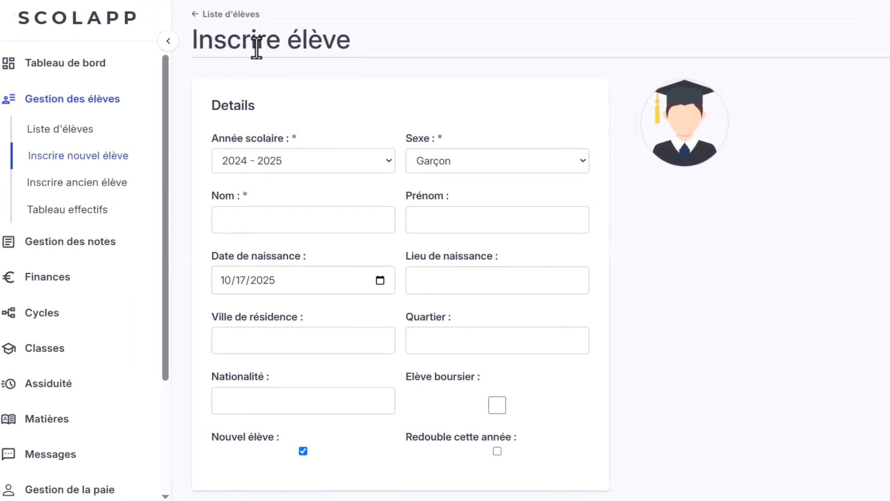
- Log out of the restricted account and sign back in with the administrator's saved e-mail and account password
scroll(139, 440, "down", 3)
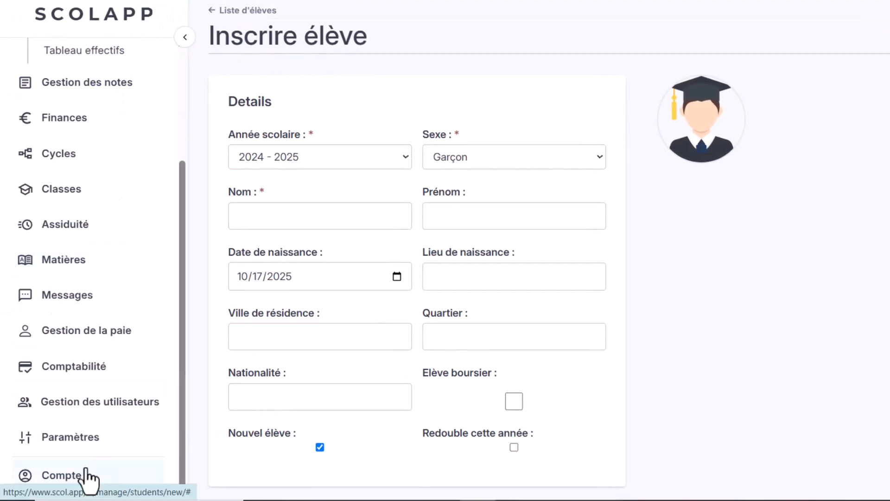
left_click(111, 475)
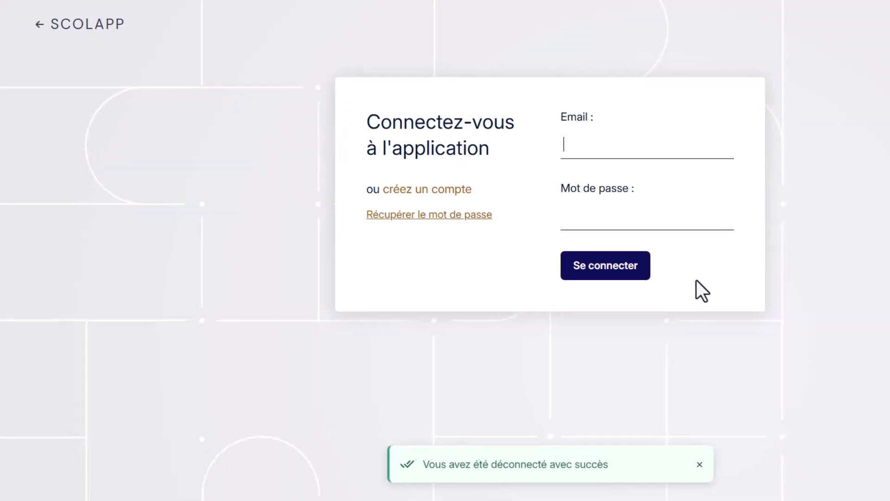
left_click(504, 179)
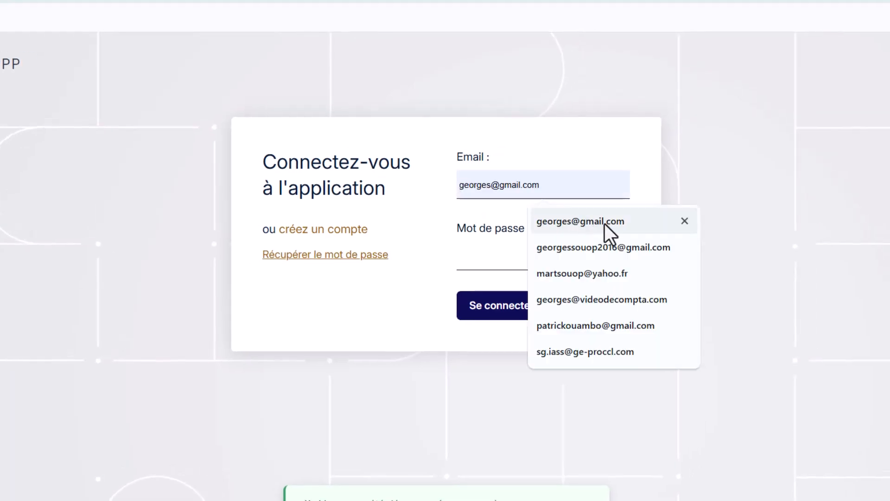
left_click(569, 221)
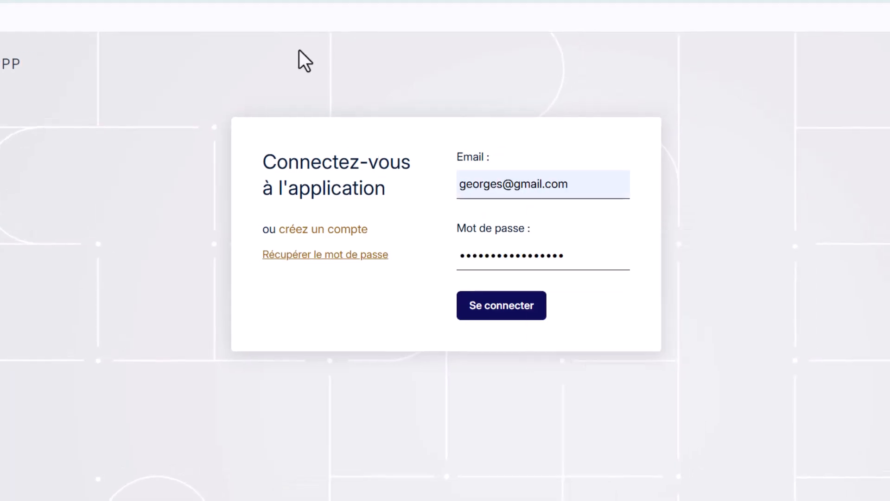
left_click(500, 307)
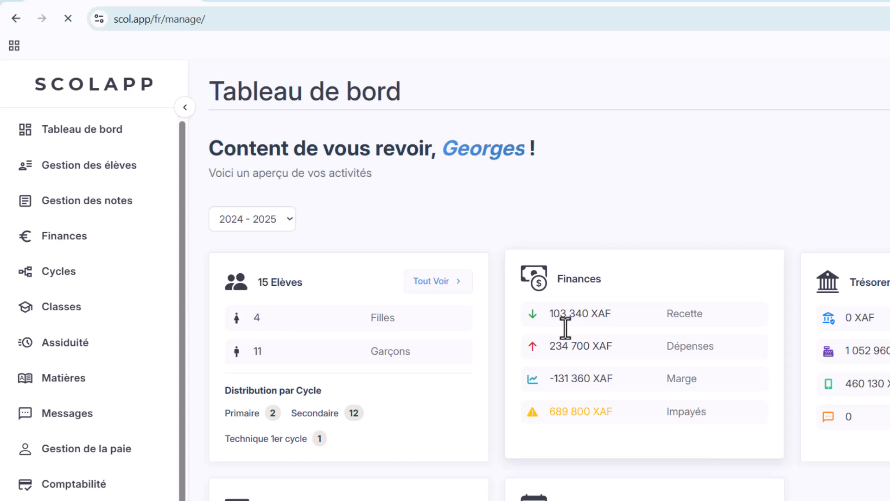
- Reopen the restricted user's profile for editing and choose Rôle personnalisé as the role
scroll(114, 465, "down", 2)
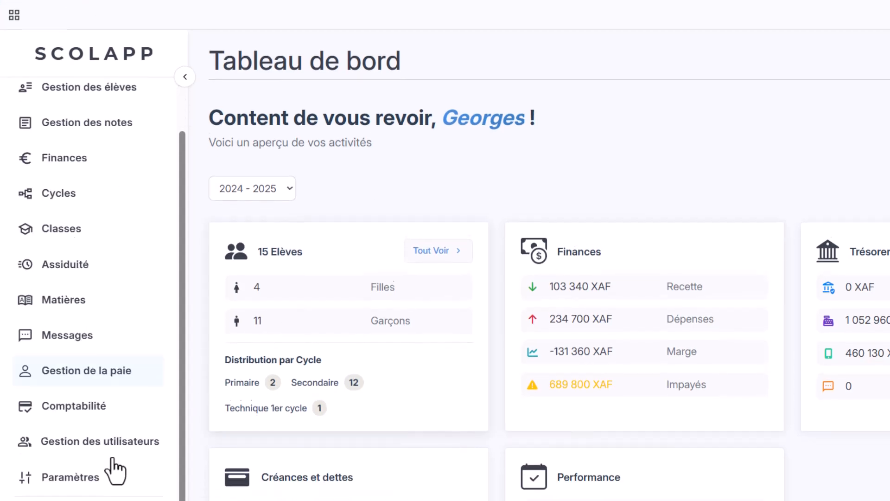
left_click(97, 408)
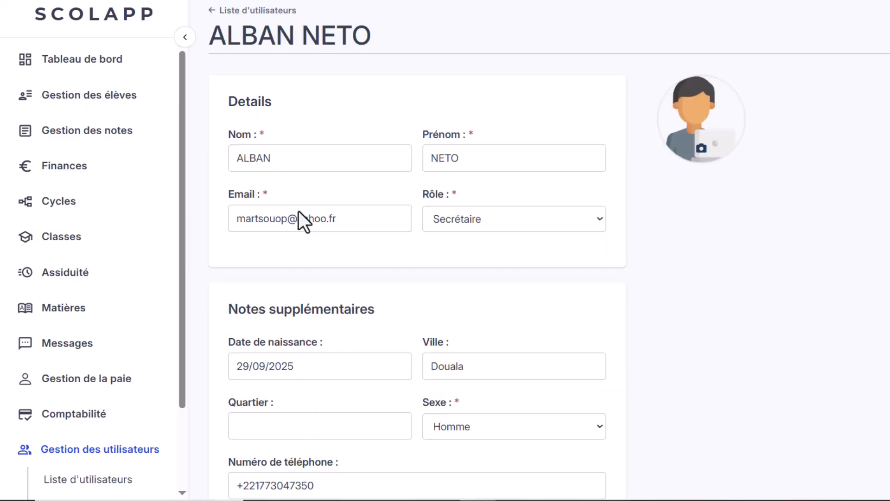
left_click(496, 225)
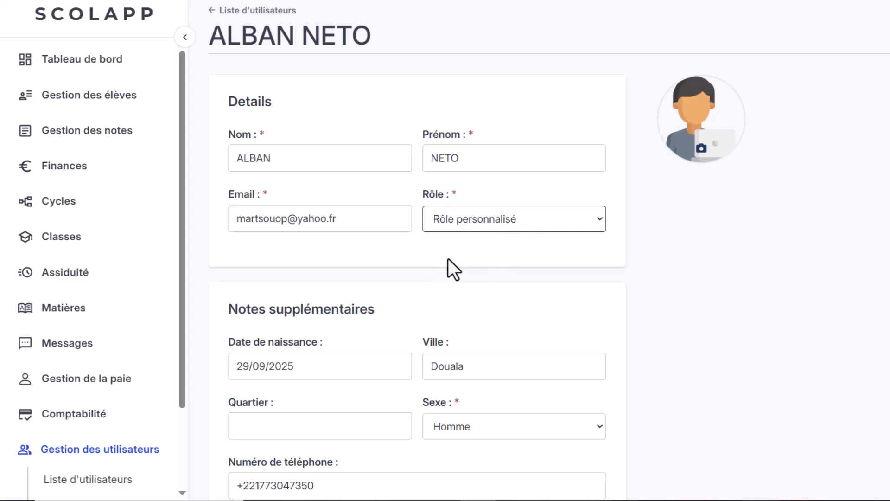
- Switch the user's role to Enseignant and look at the Permissions spécifiques section of the profile
left_click(489, 221)
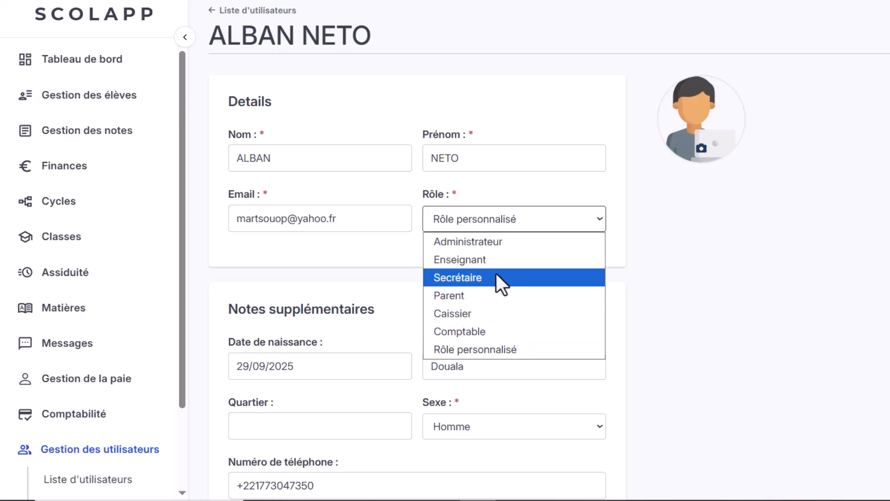
left_click(471, 261)
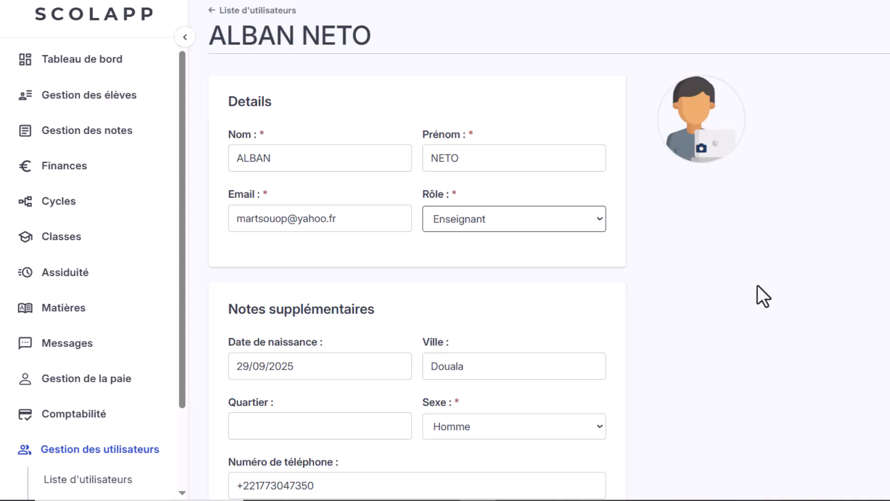
scroll(758, 284, "down", 15)
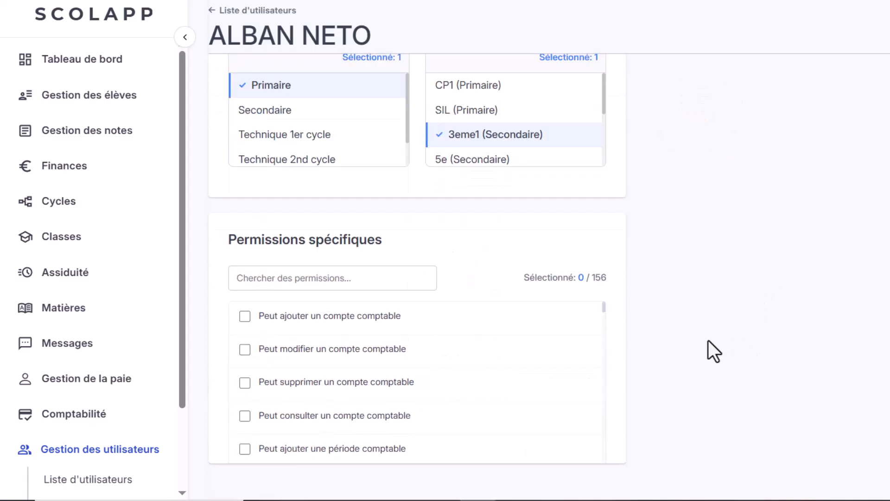
left_click_drag(276, 244, 408, 239)
left_click(412, 237)
scroll(711, 315, "up", 12)
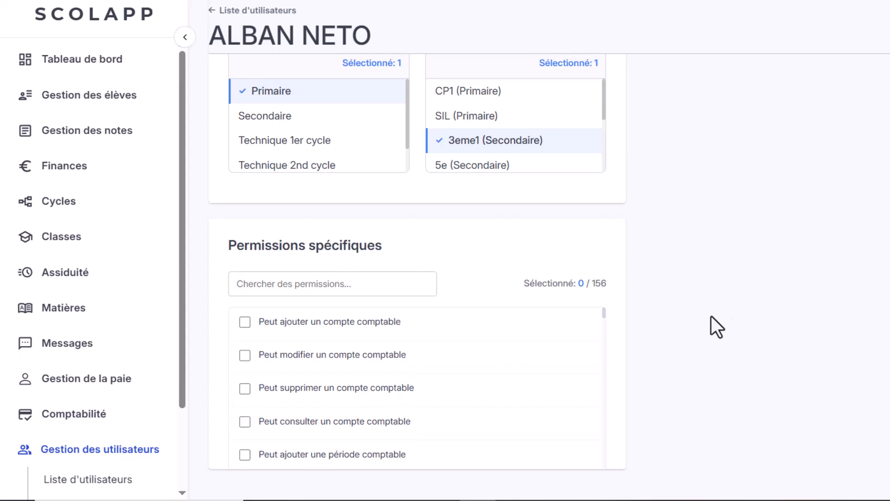
- Set the user's role to Rôle personnalisé and save the updated profile
left_click(517, 224)
left_click(513, 350)
scroll(731, 366, "down", 10)
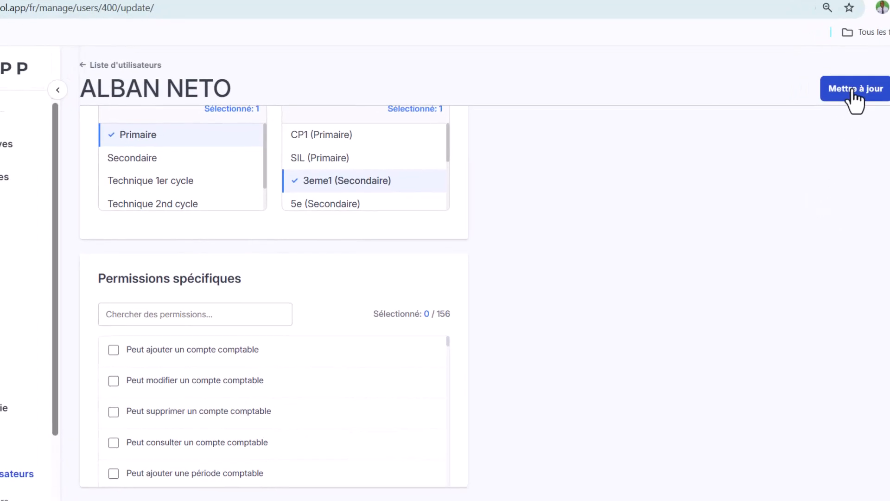
left_click(822, 99)
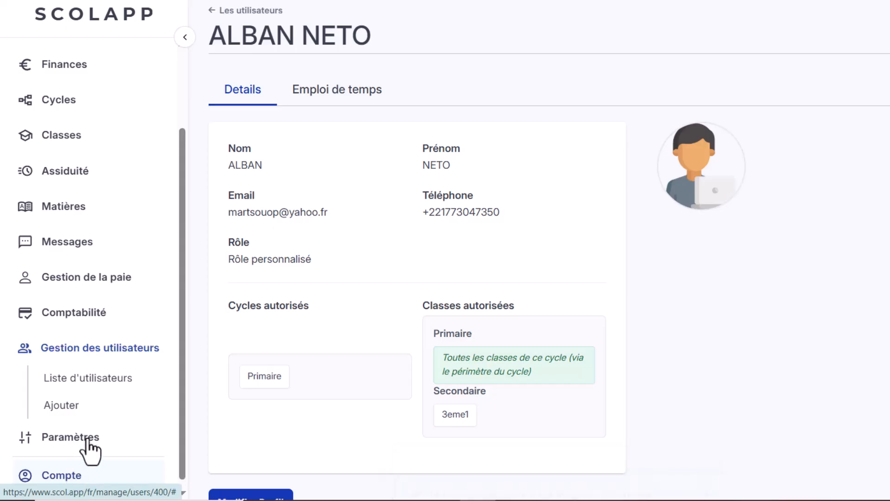
- Sign in as the custom-role user and try opening the new student enrolment form and the evaluation periods list
left_click(100, 468)
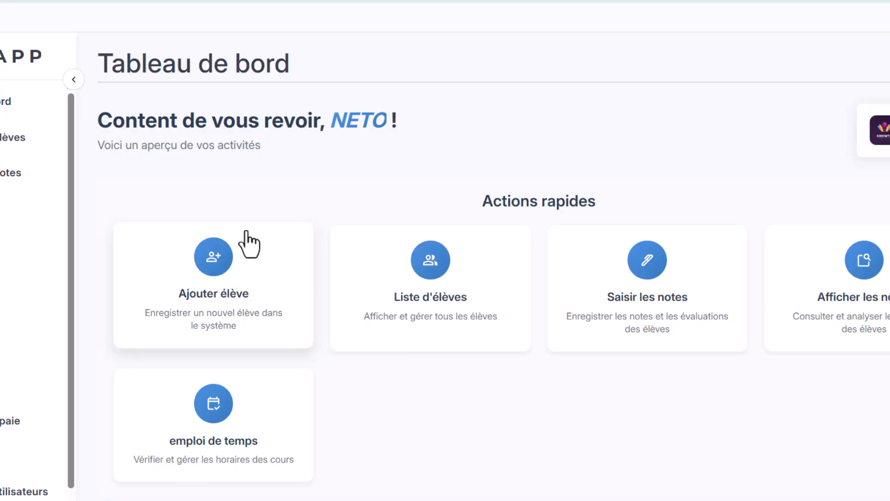
left_click(14, 137)
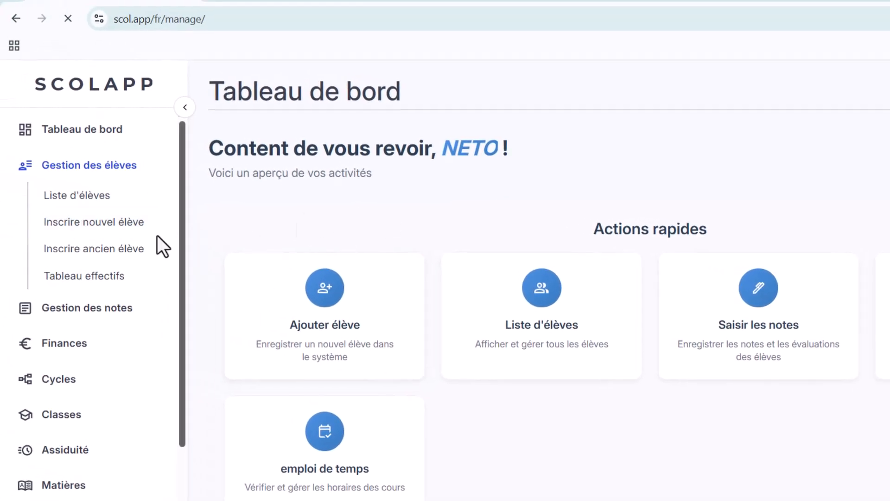
left_click(169, 212)
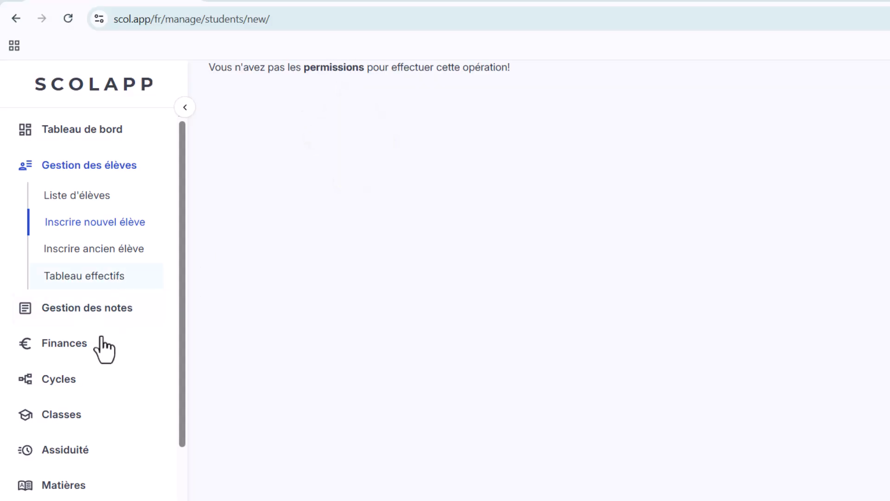
left_click(85, 311)
left_click(86, 231)
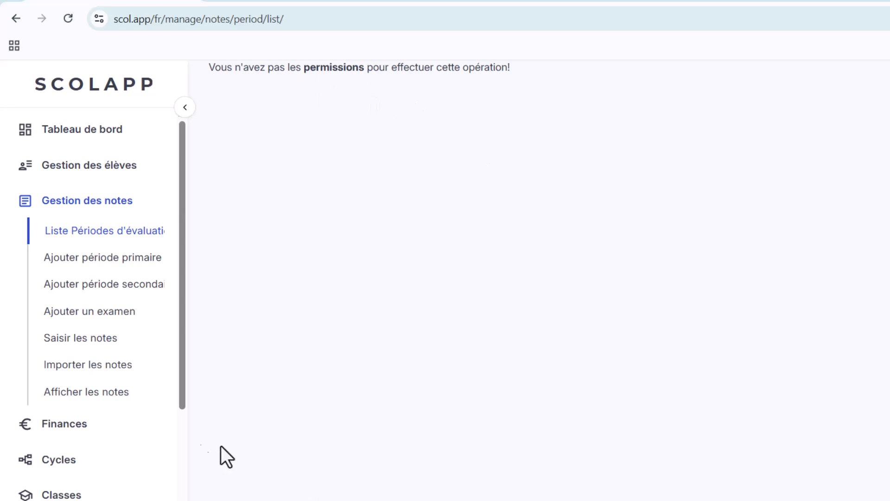
- Sign out of the custom-role account and sign back in with the saved administrator login
scroll(144, 445, "down", 5)
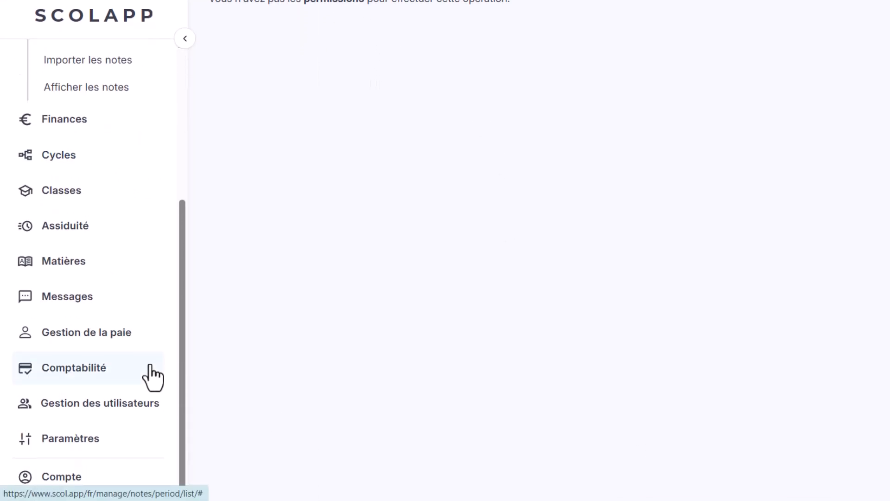
left_click(112, 475)
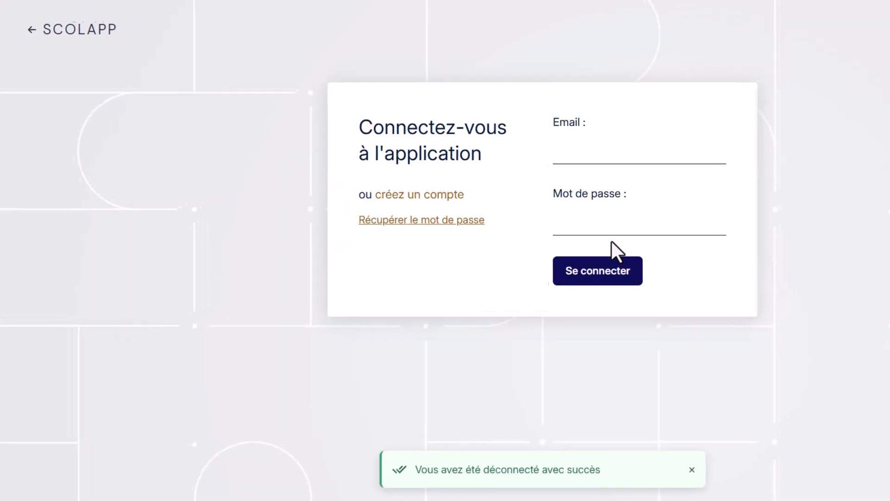
left_click(598, 153)
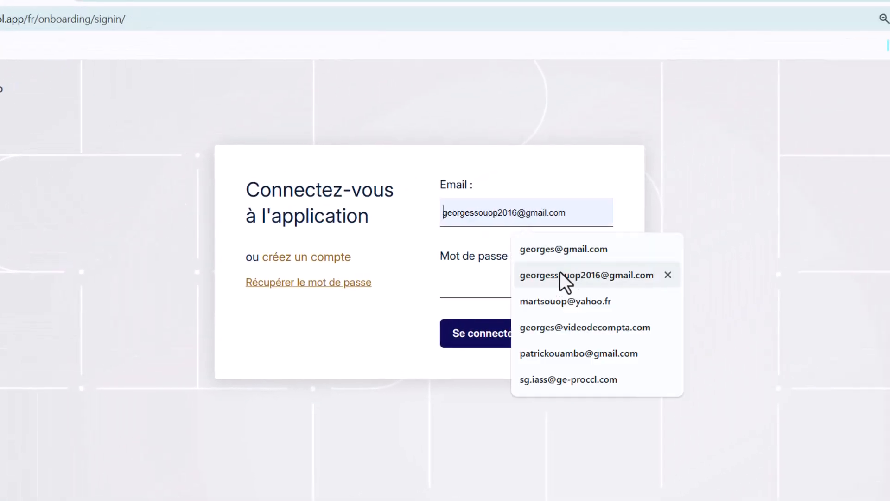
left_click(559, 251)
left_click(481, 288)
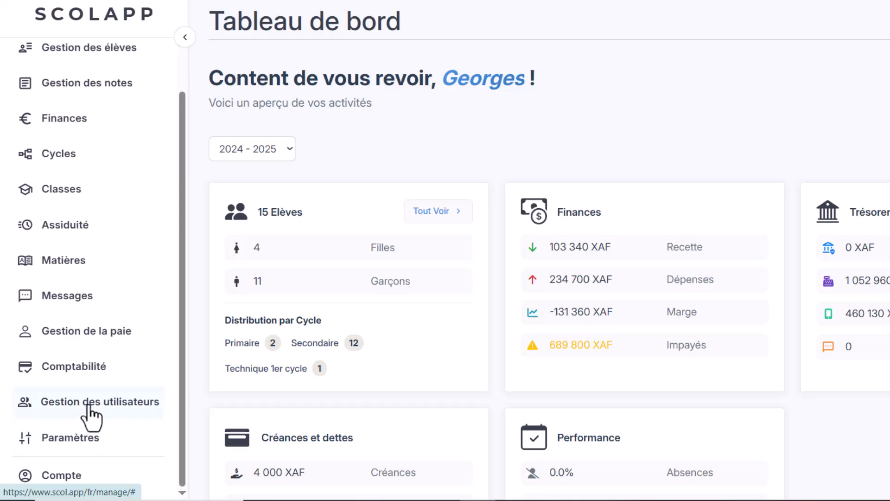
- Find the custom-role user in the list of users and open their profile for editing
left_click(96, 414)
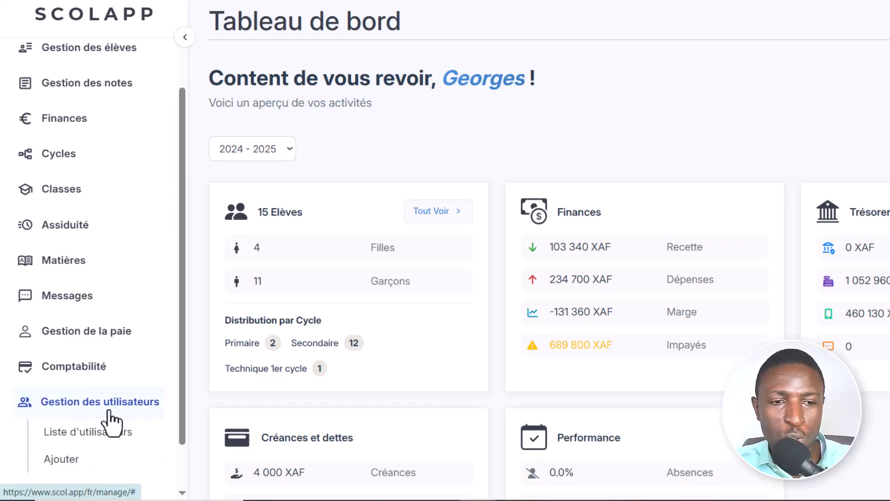
scroll(93, 415, "down", 1)
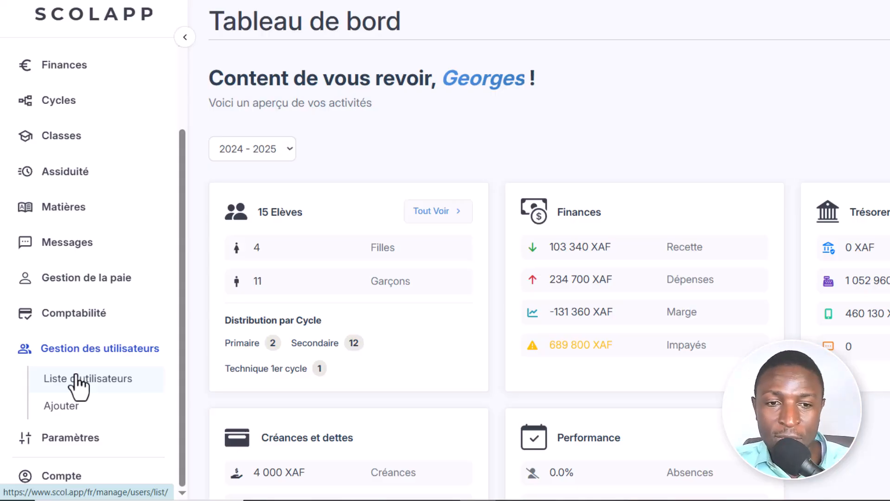
left_click(77, 380)
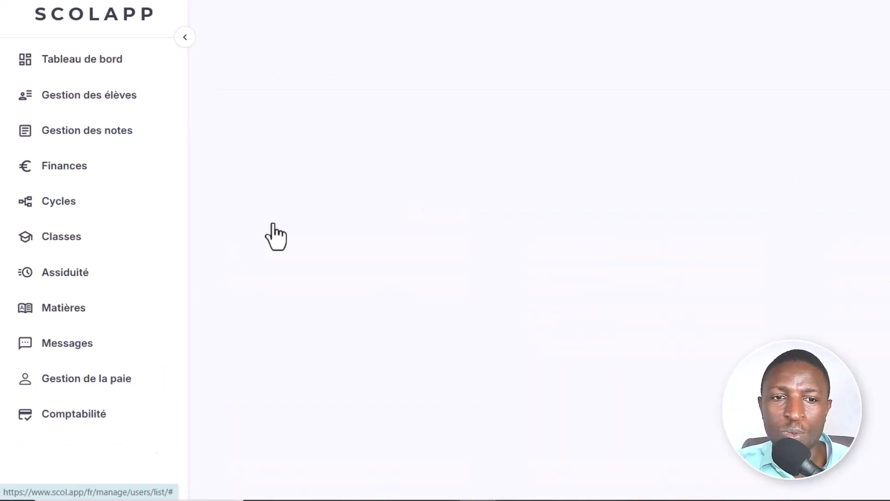
left_click(294, 207)
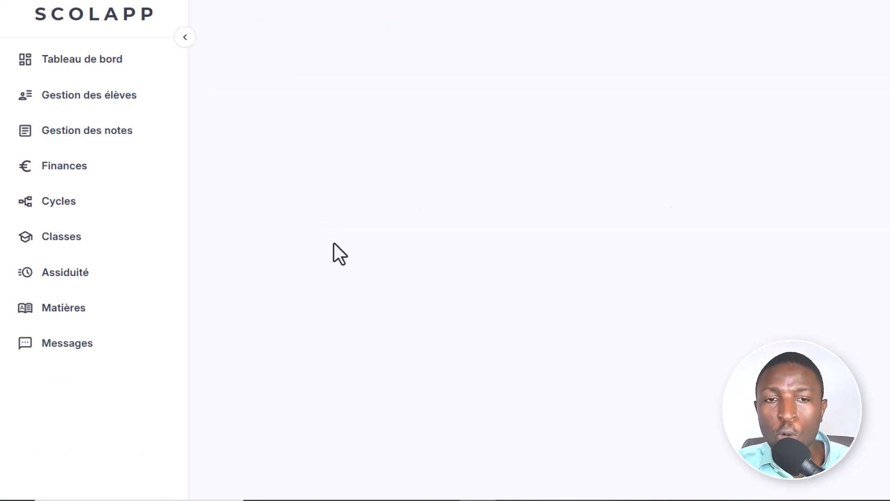
scroll(376, 417, "down", 1)
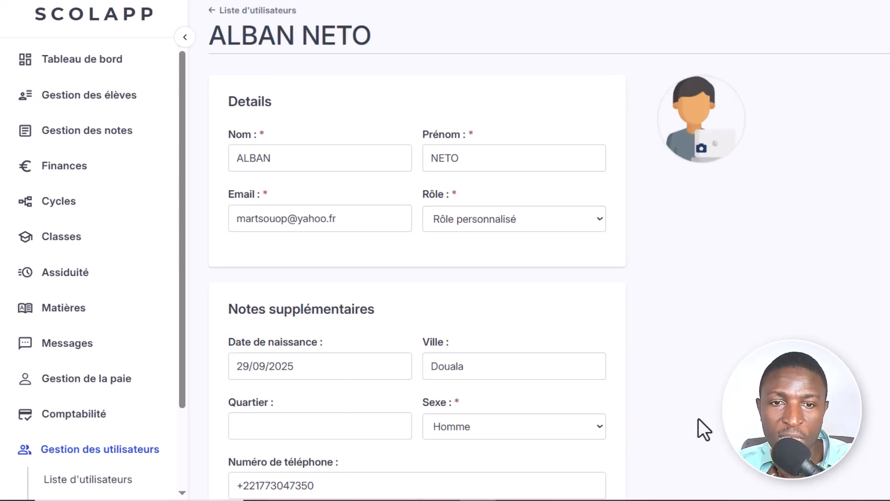
- Grant the user the specific permissions Peut ajouter un élève, Peut modifier un élève and Peut consulter un élève
scroll(520, 417, "down", 10)
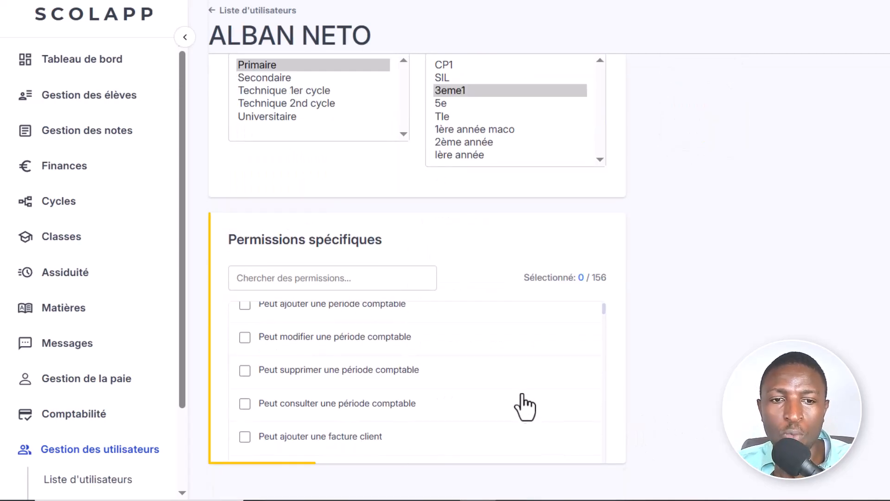
scroll(371, 384, "down", 3)
scroll(324, 380, "down", 8)
left_click(274, 376)
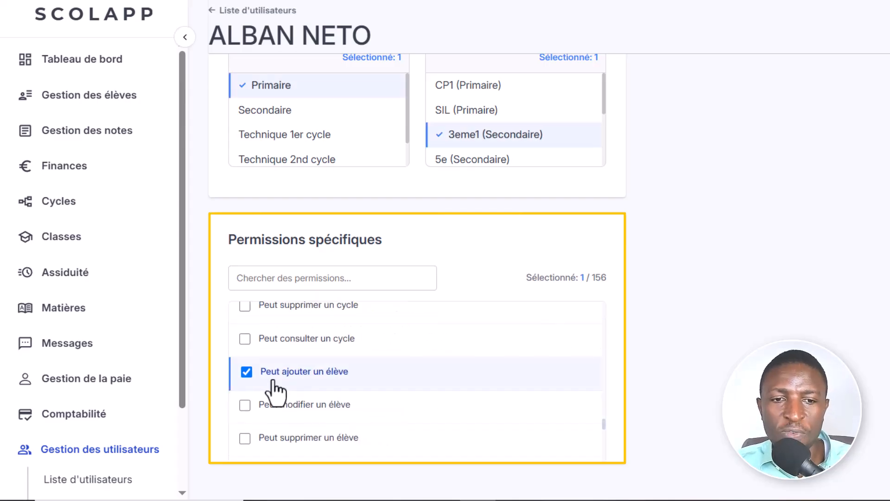
scroll(309, 392, "down", 3)
left_click(303, 346)
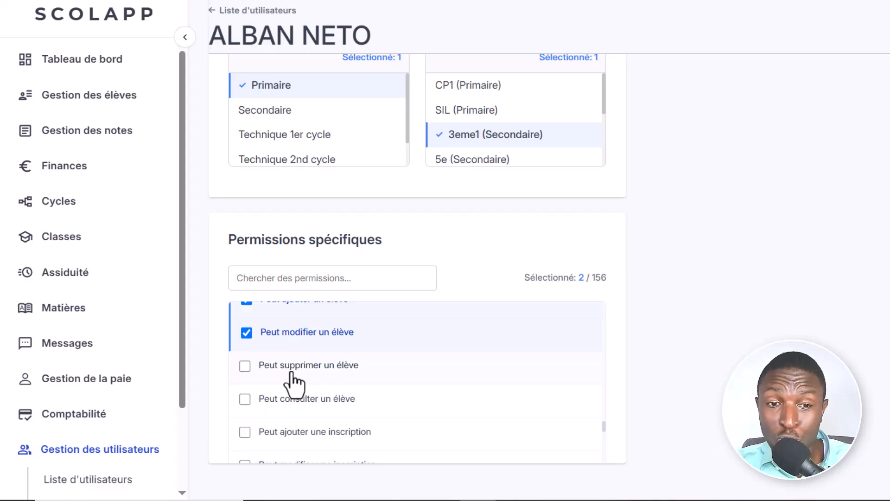
left_click(369, 407)
scroll(371, 408, "down", 3)
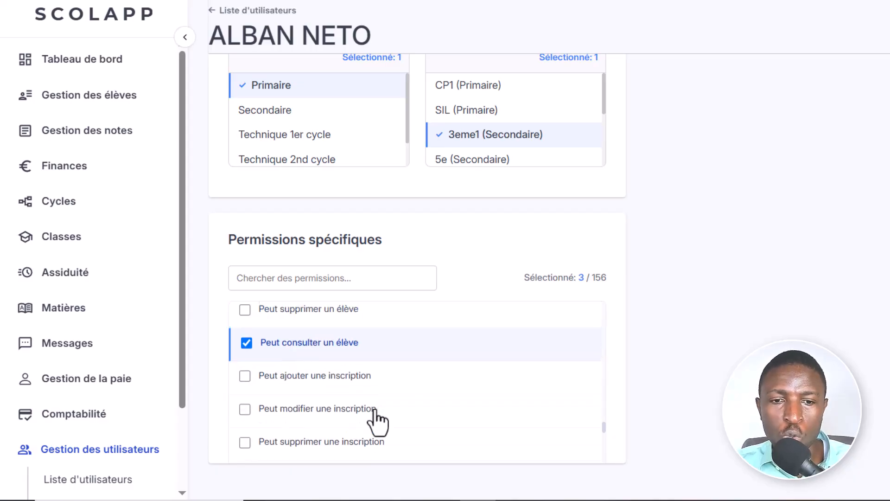
- Add the permissions Peut ajouter une inscription and Peut modifier une inscription, and save the updated profile
left_click(320, 361)
left_click(327, 393)
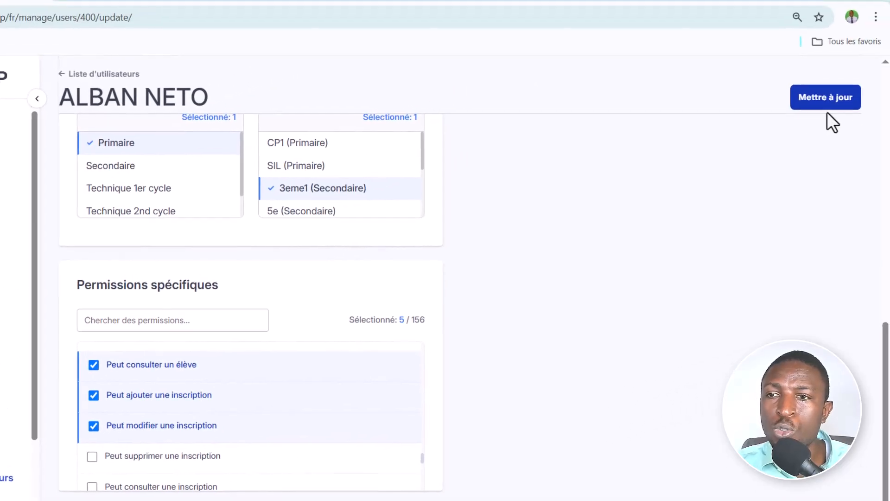
left_click(829, 116)
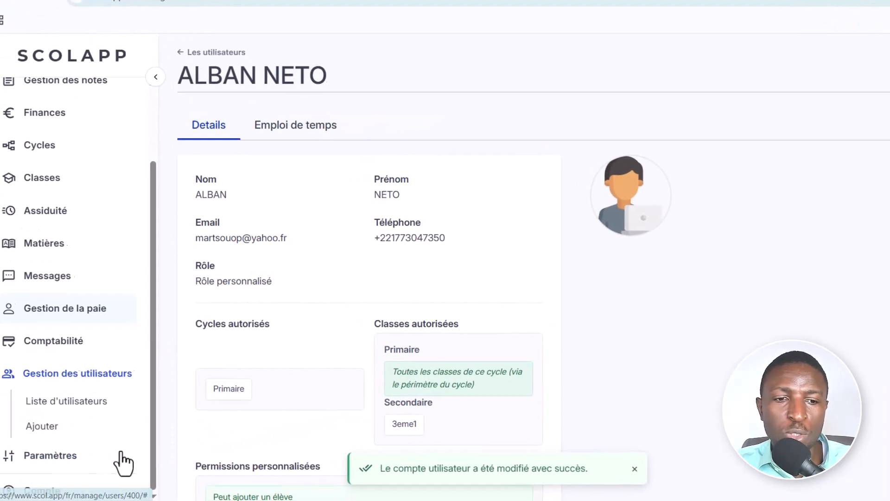
- Switch to the custom-role user's account and check access to the new student enrolment form and the student list
left_click(84, 488)
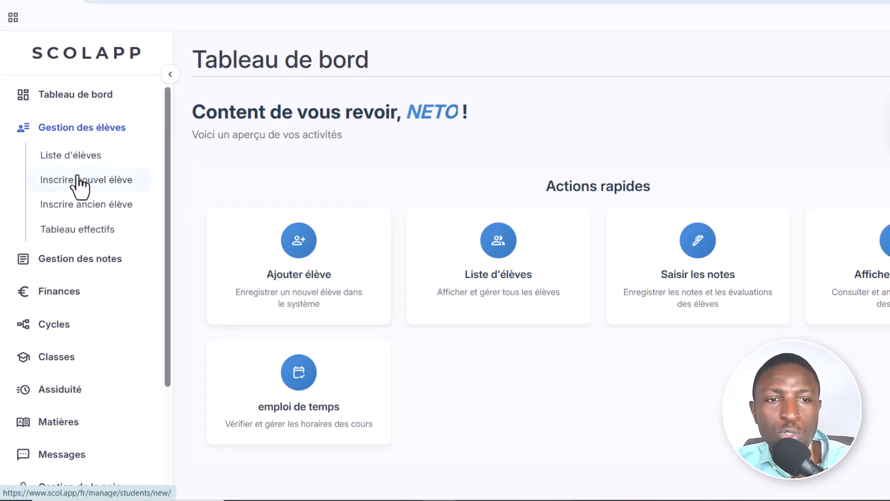
left_click(113, 180)
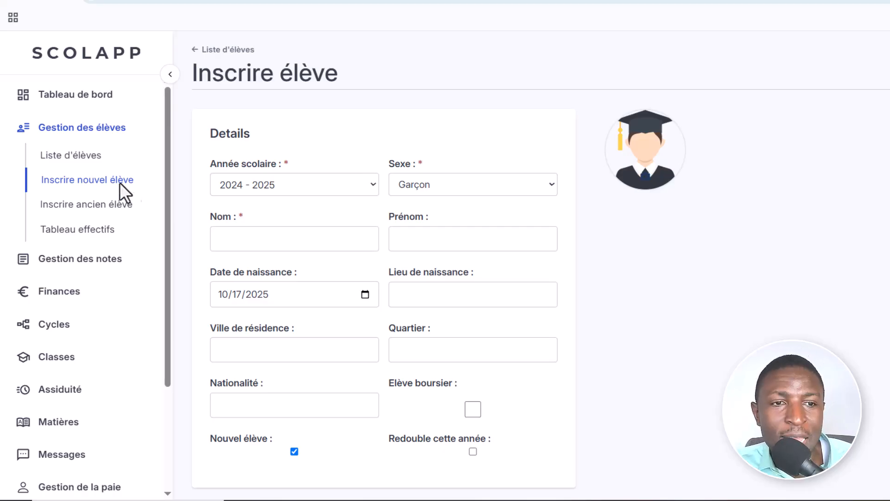
left_click(77, 163)
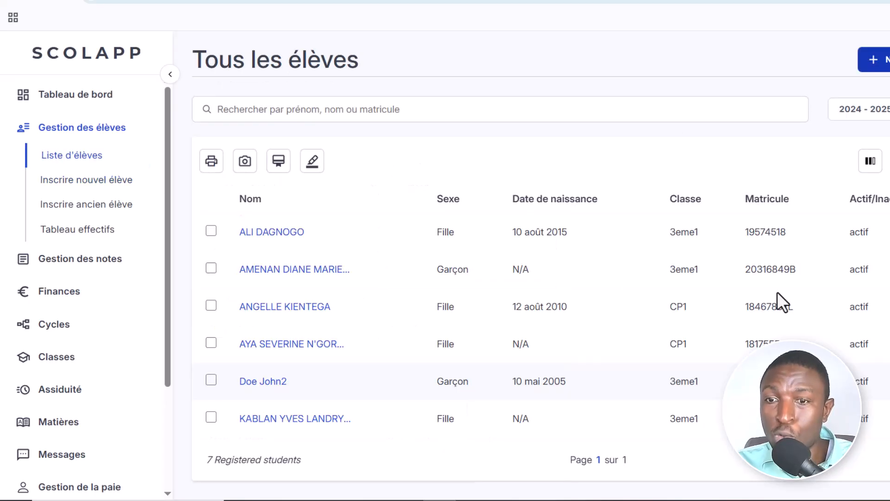
- Test the user's rights on the first listed student by trying to modify the record and requesting its deletion
left_click(839, 232)
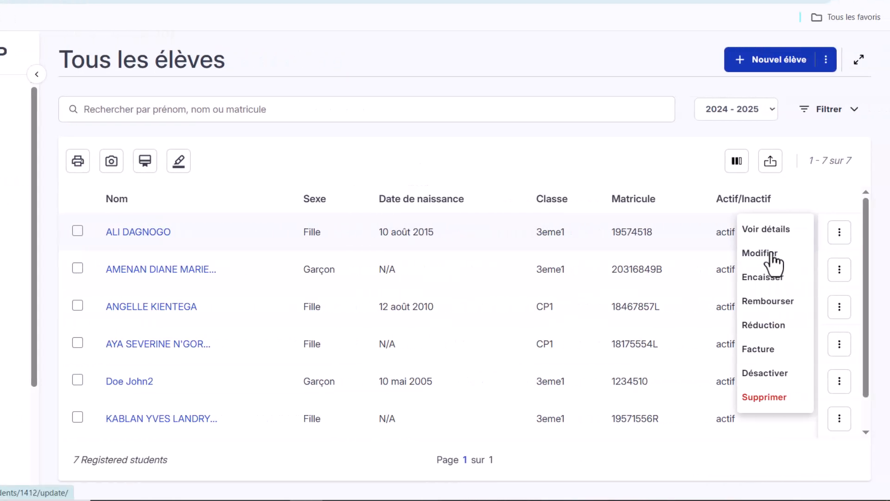
left_click(769, 253)
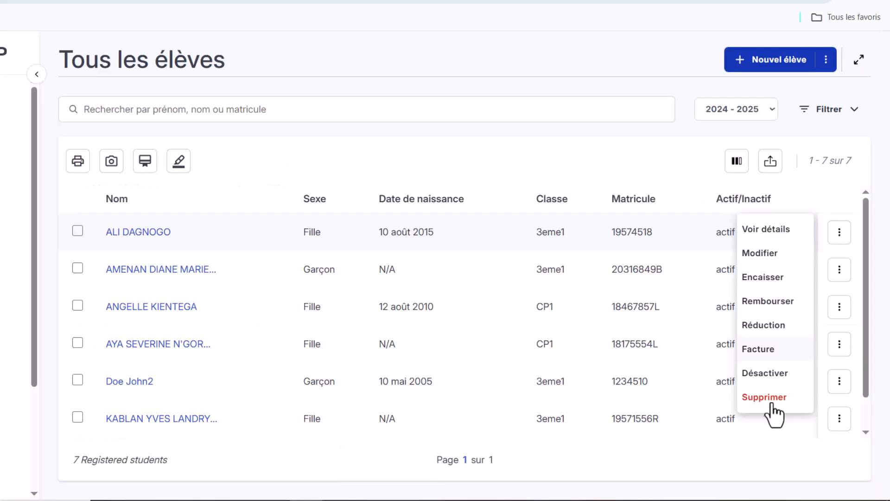
left_click(767, 398)
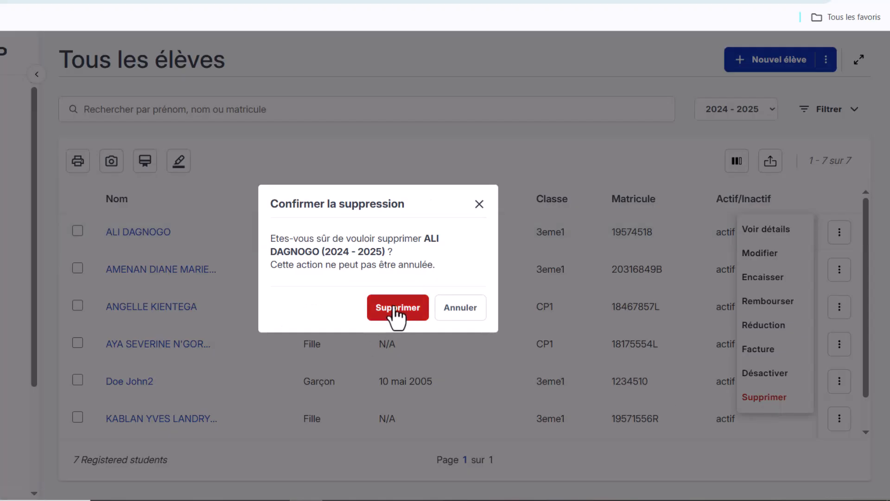